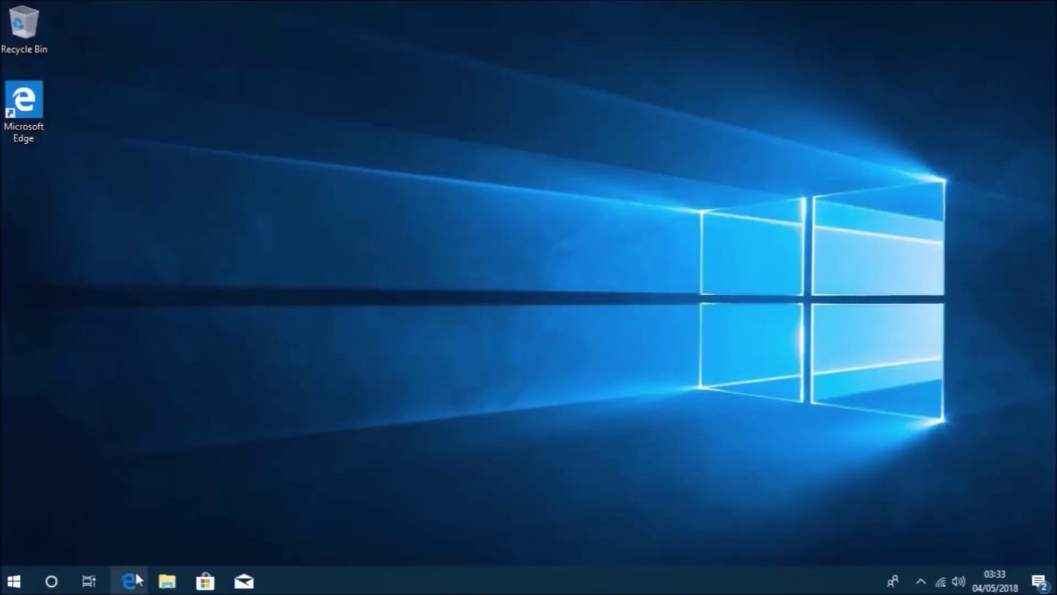
Step: Search Edge for 'windows 10 media creation tool' and open Microsoft's Download Windows 10 page
{"action": "left_click", "coordinate": [134, 577]}
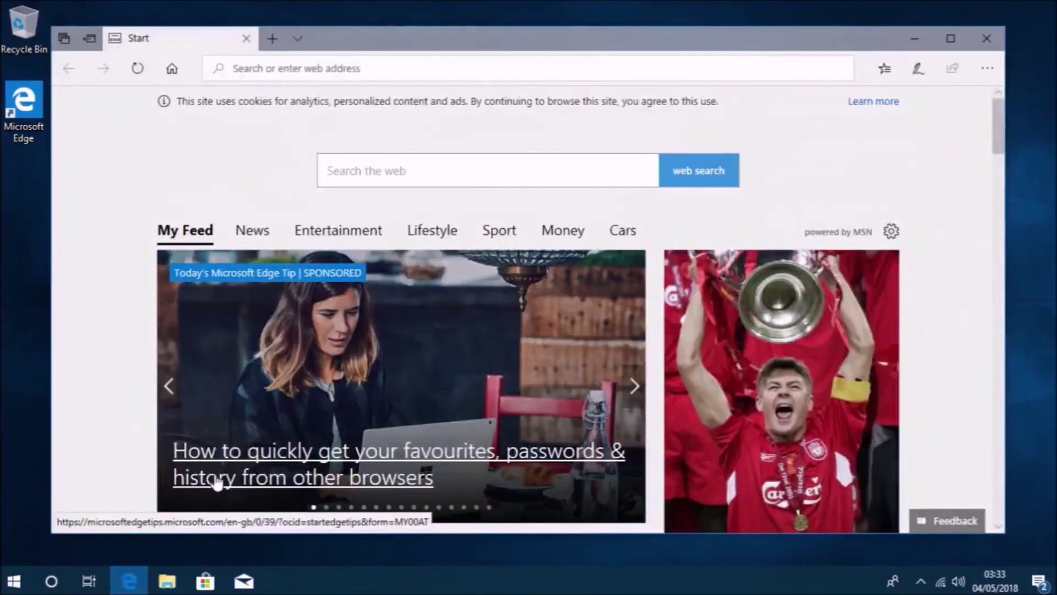
{"action": "type", "text": "window"}
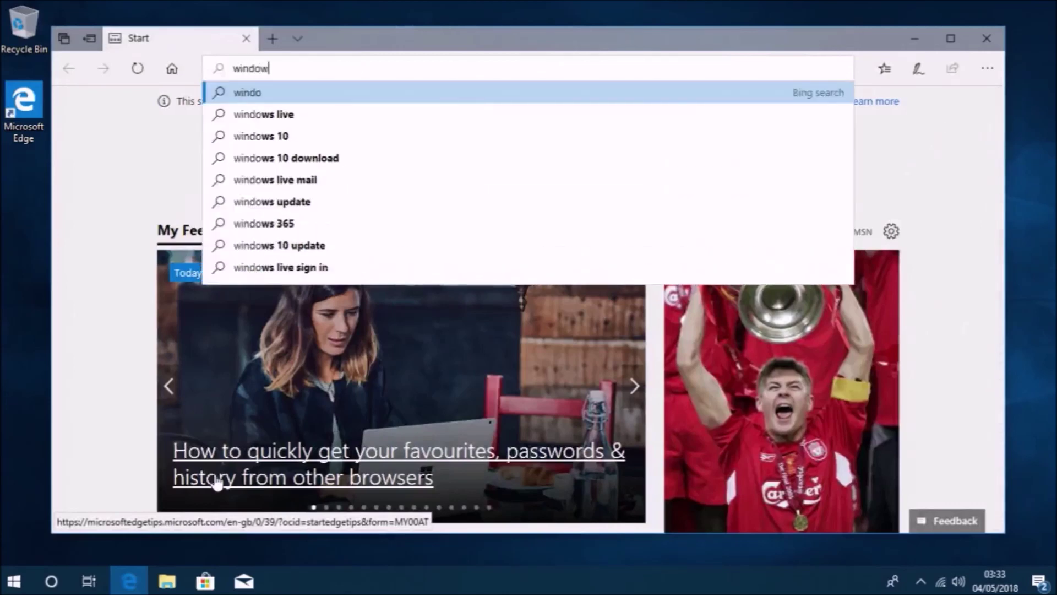
{"action": "type", "text": "s 10 med"}
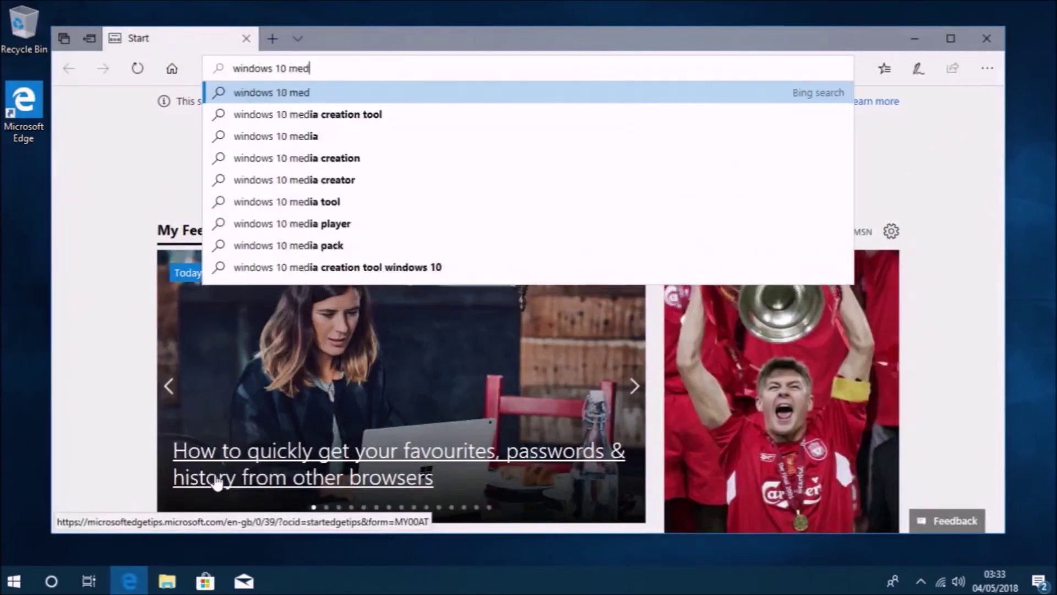
{"action": "type", "text": "ia crea"}
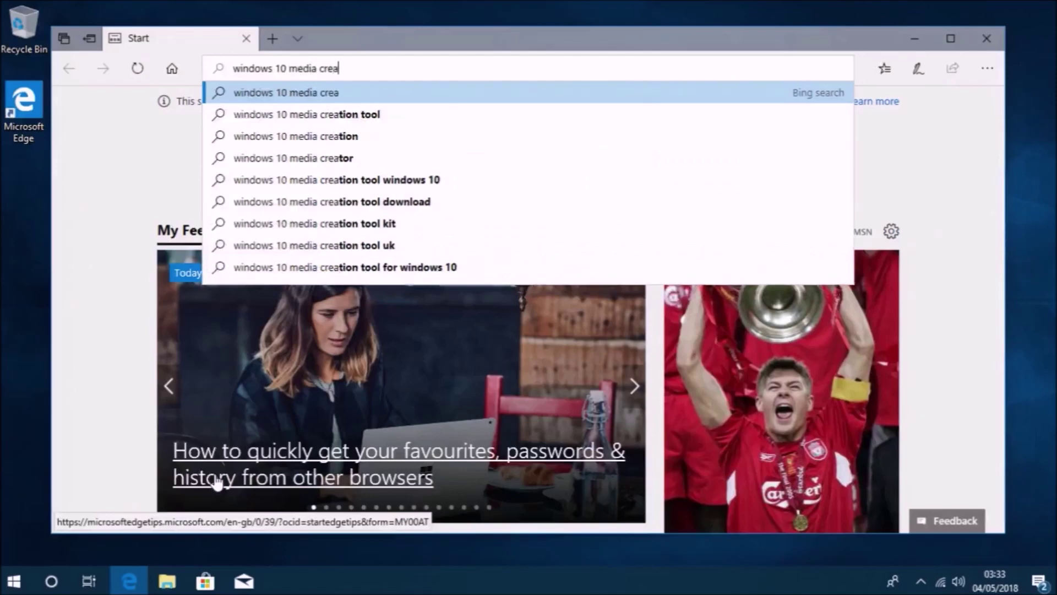
{"action": "type", "text": "tion tool"}
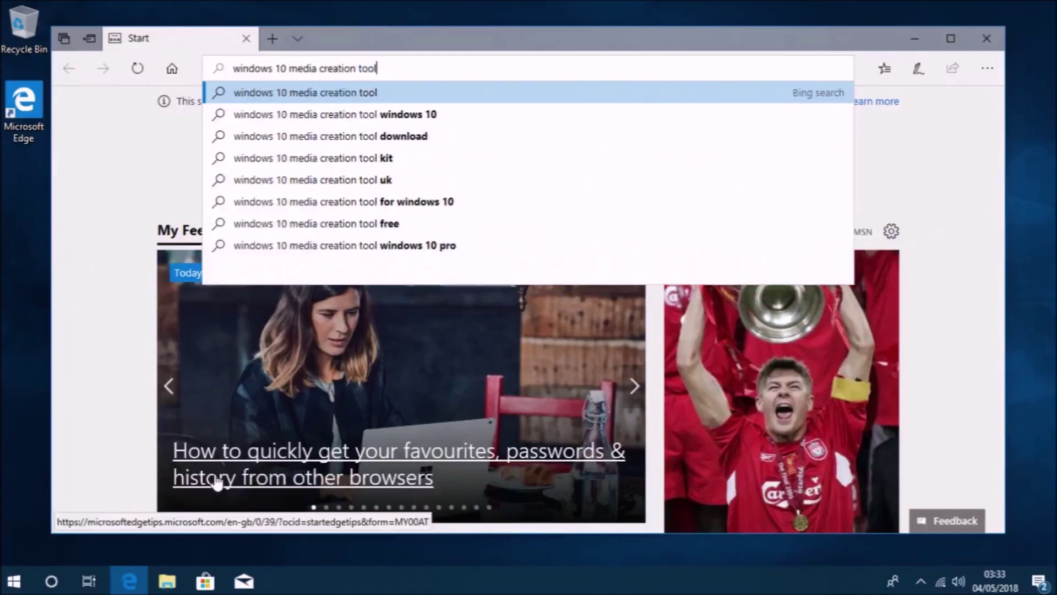
{"action": "key", "text": "Return"}
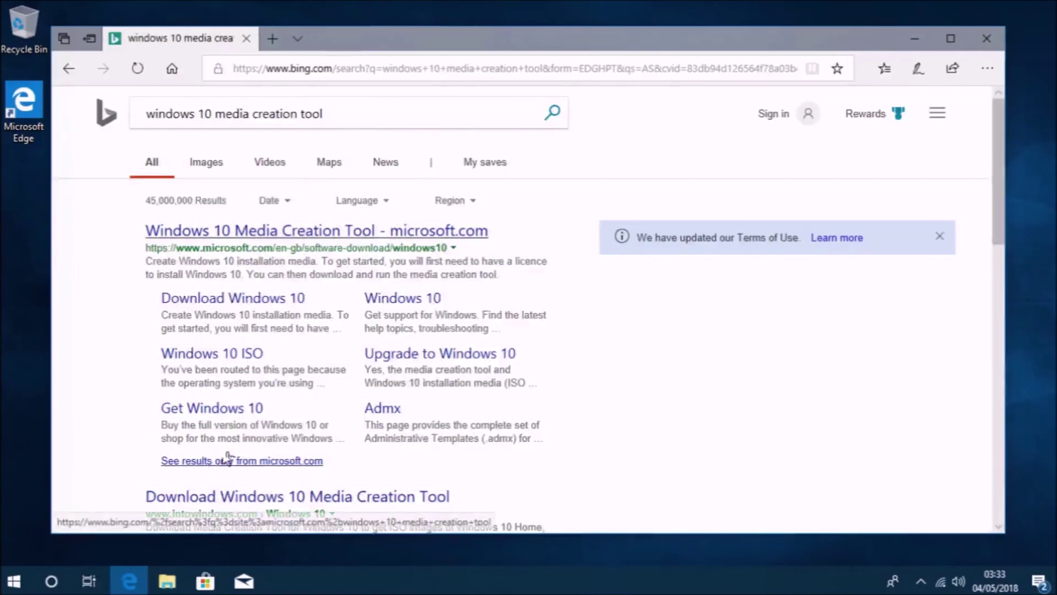
{"action": "left_click", "coordinate": [321, 236]}
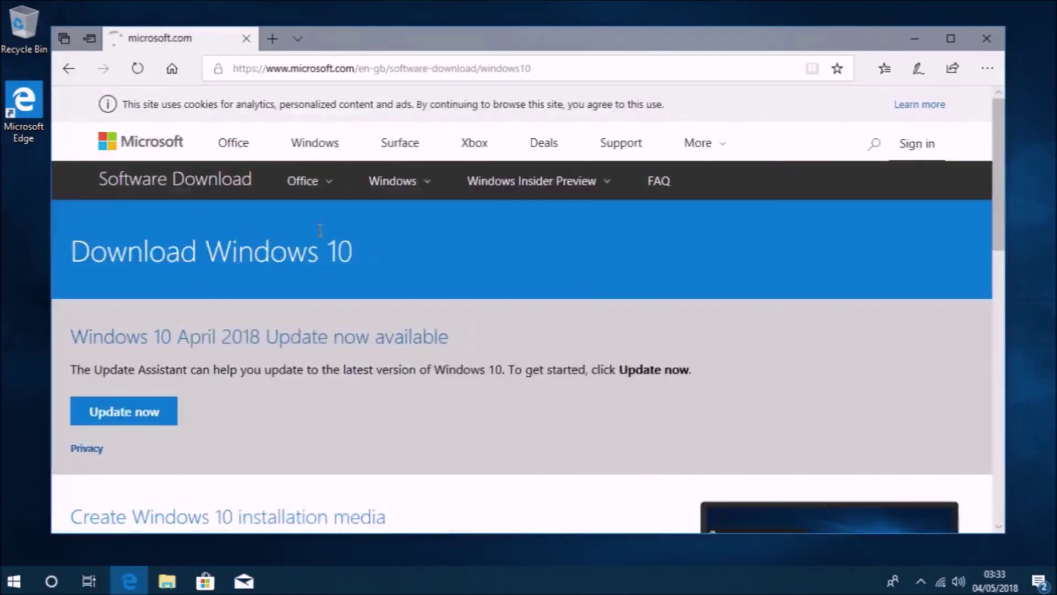
Step: Download MediaCreationTool1803.exe from the page and save it to the computer
{"action": "scroll", "coordinate": [355, 366], "scroll_direction": "down", "scroll_amount": 1}
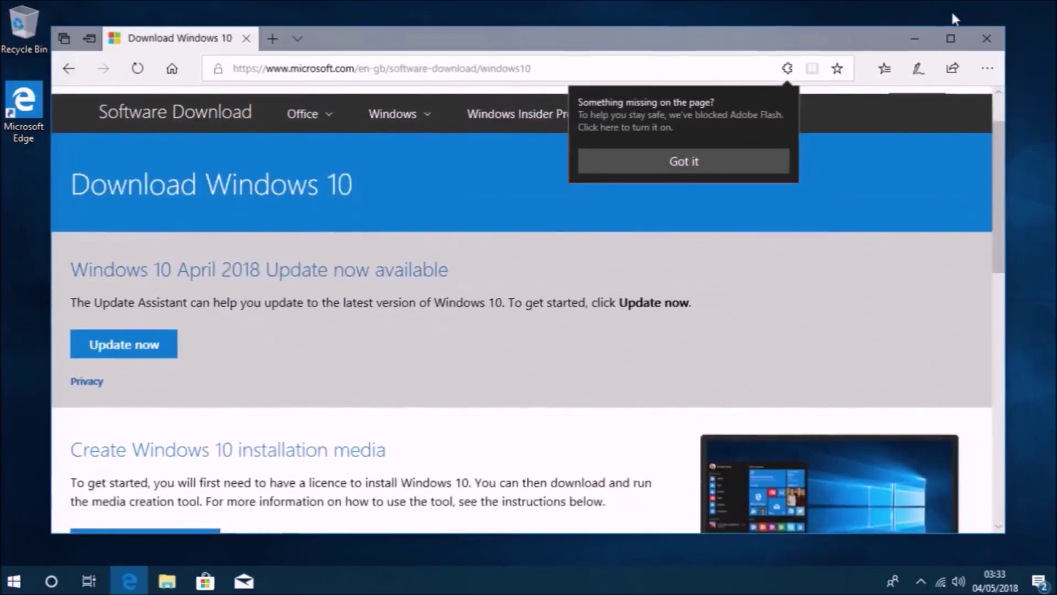
{"action": "left_click", "coordinate": [950, 38]}
{"action": "scroll", "coordinate": [727, 325], "scroll_direction": "down", "scroll_amount": 2}
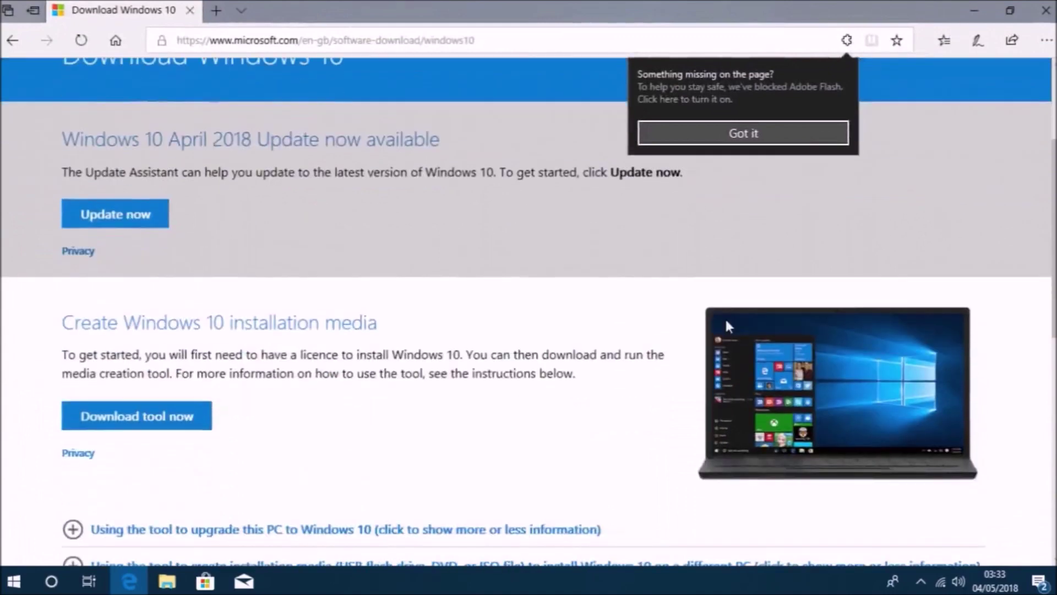
{"action": "scroll", "coordinate": [727, 324], "scroll_direction": "down", "scroll_amount": 1}
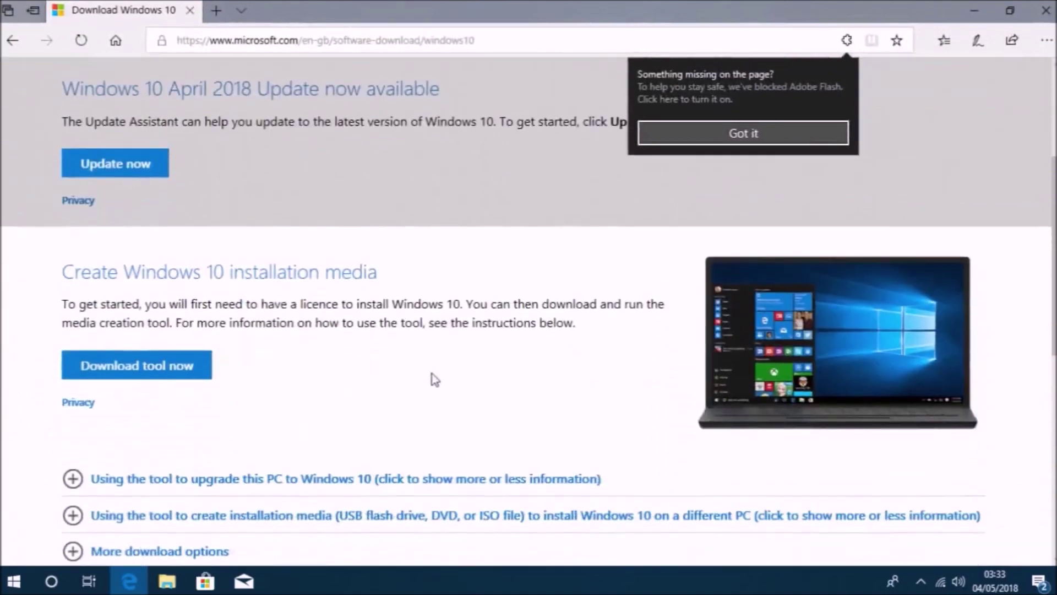
{"action": "left_click", "coordinate": [190, 365]}
{"action": "scroll", "coordinate": [190, 376], "scroll_direction": "down", "scroll_amount": 1}
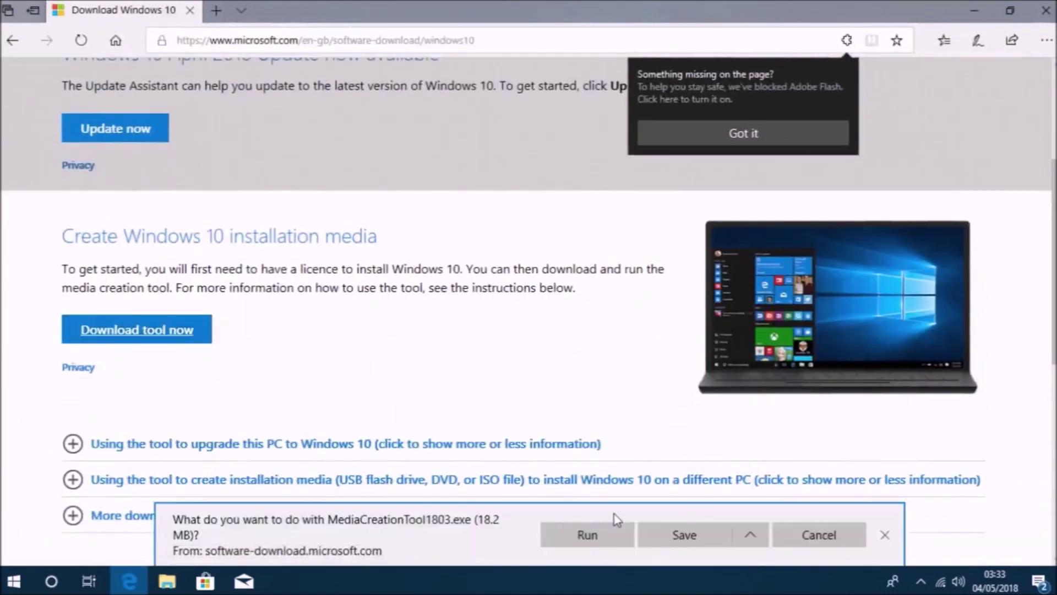
{"action": "left_click", "coordinate": [663, 533]}
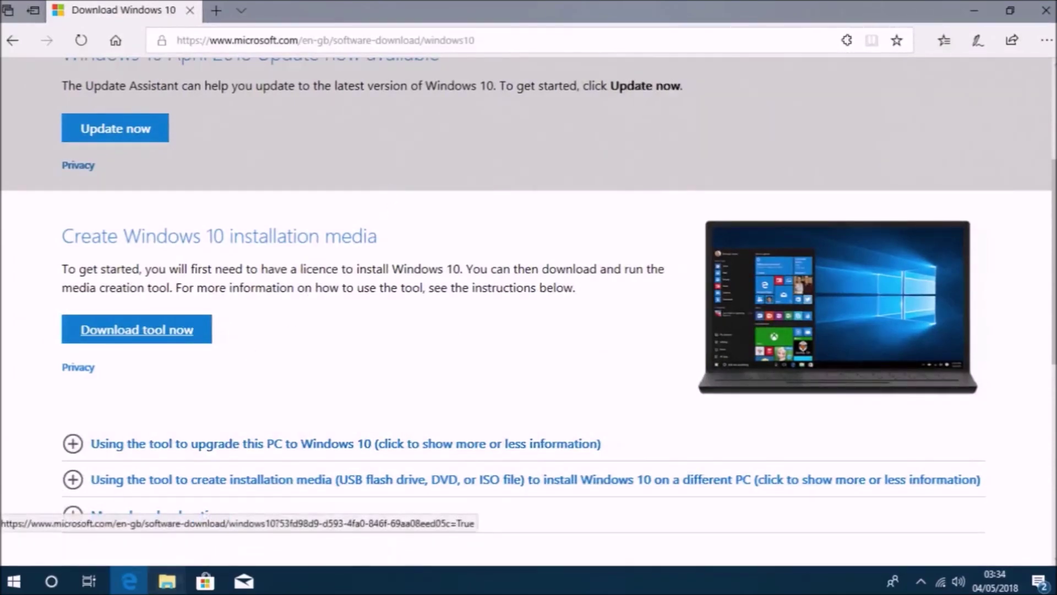
{"action": "left_click", "coordinate": [166, 581]}
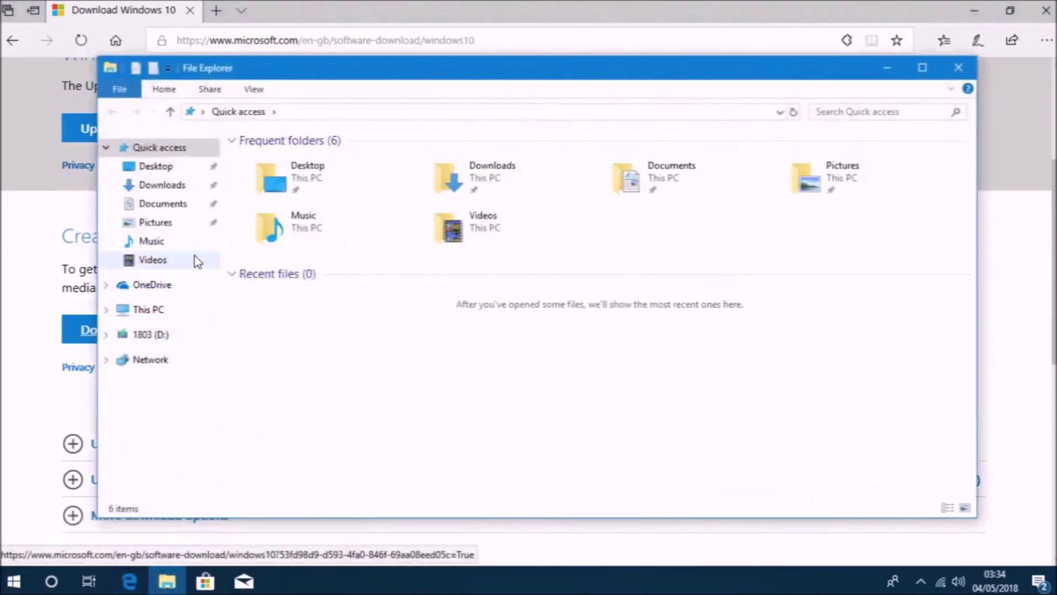
Step: Open the Properties of MediaCreationTool1803 in the Downloads folder
{"action": "left_click", "coordinate": [184, 185]}
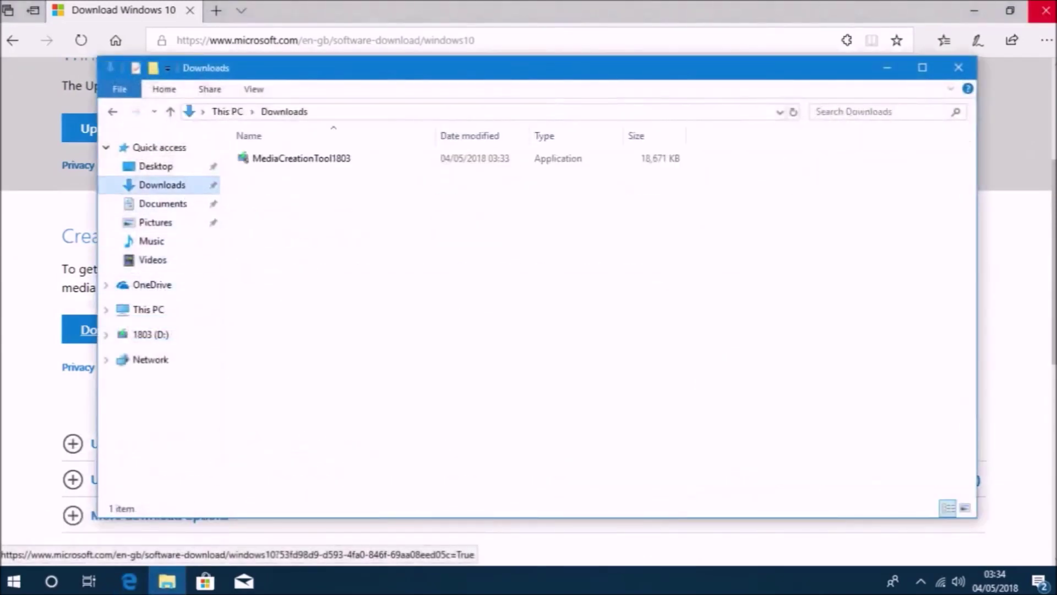
{"action": "left_click", "coordinate": [974, 10]}
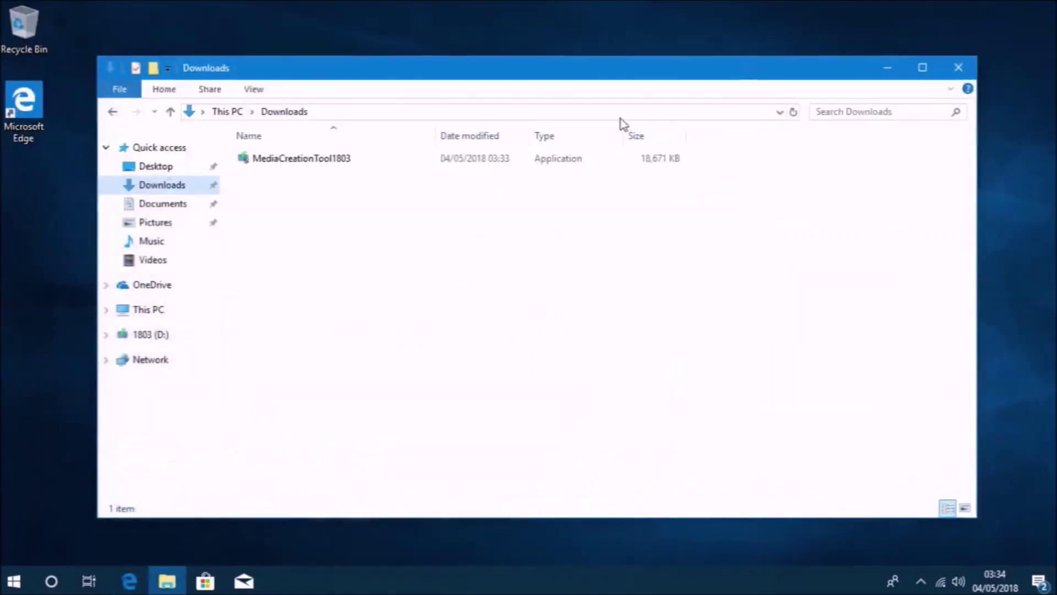
{"action": "left_click", "coordinate": [270, 161]}
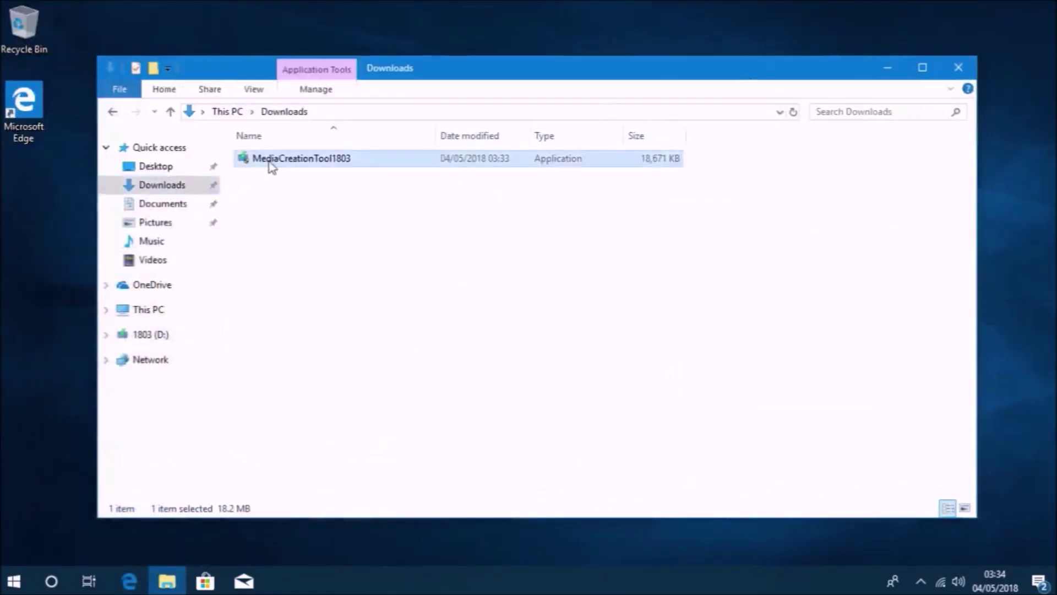
{"action": "right_click", "coordinate": [271, 166]}
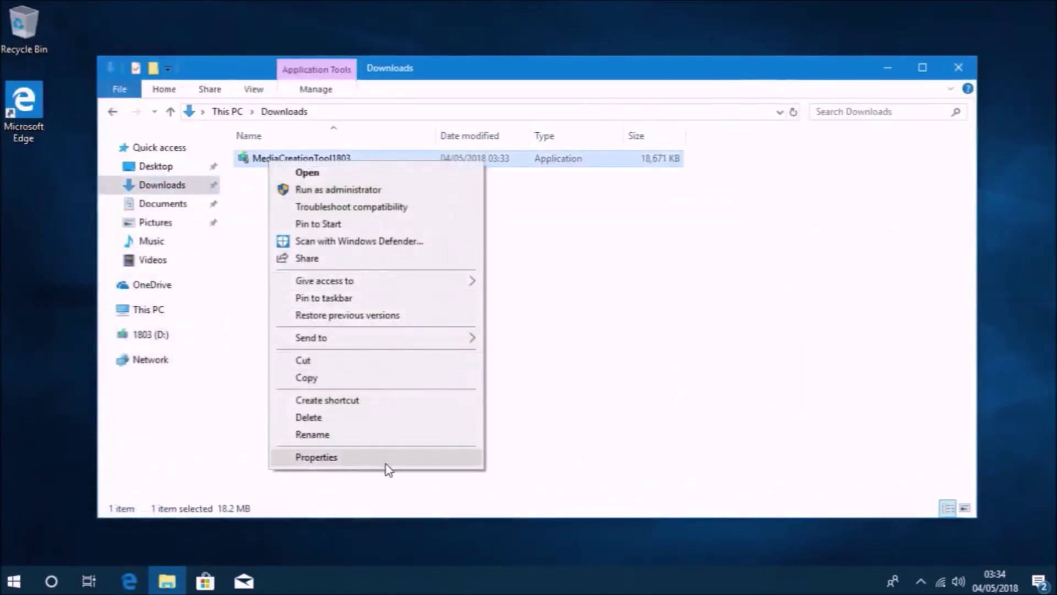
{"action": "left_click", "coordinate": [316, 457]}
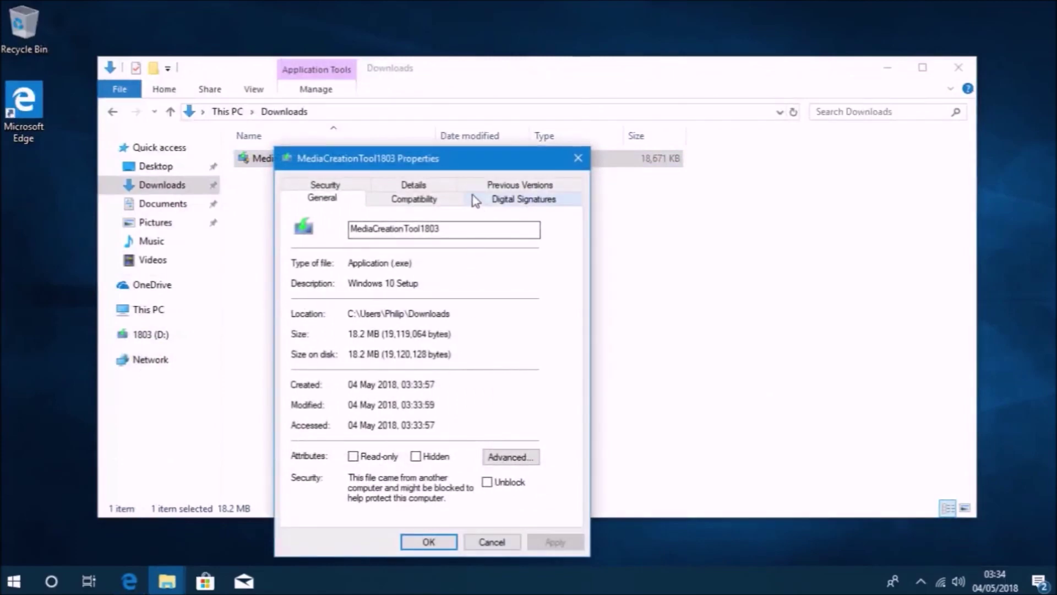
Step: Confirm the file version 10.0.17134.1 on the Details tab, then launch MediaCreationTool1803
{"action": "left_click", "coordinate": [449, 185]}
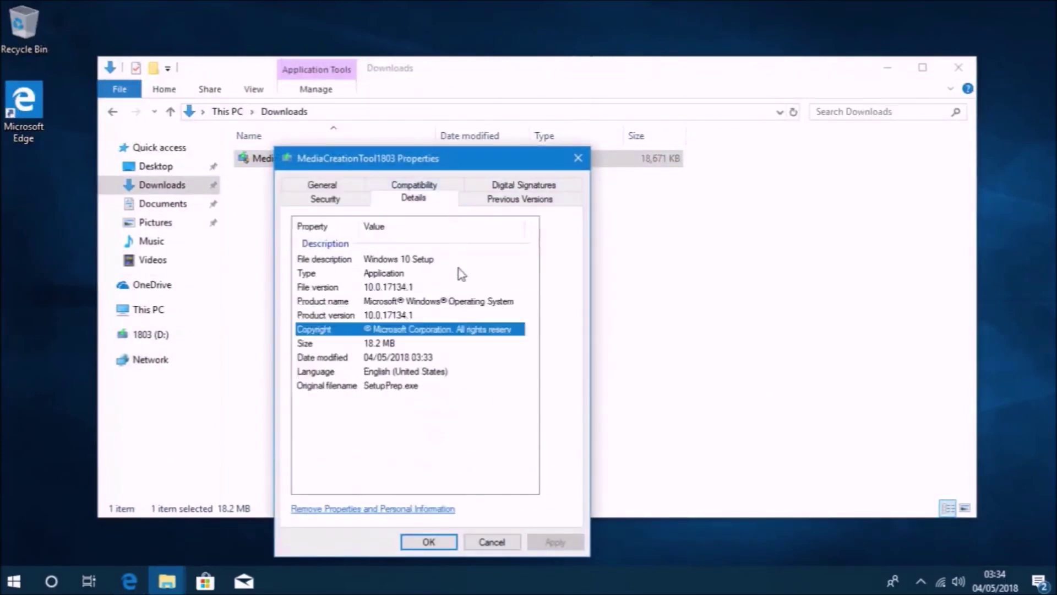
{"action": "left_click", "coordinate": [452, 288]}
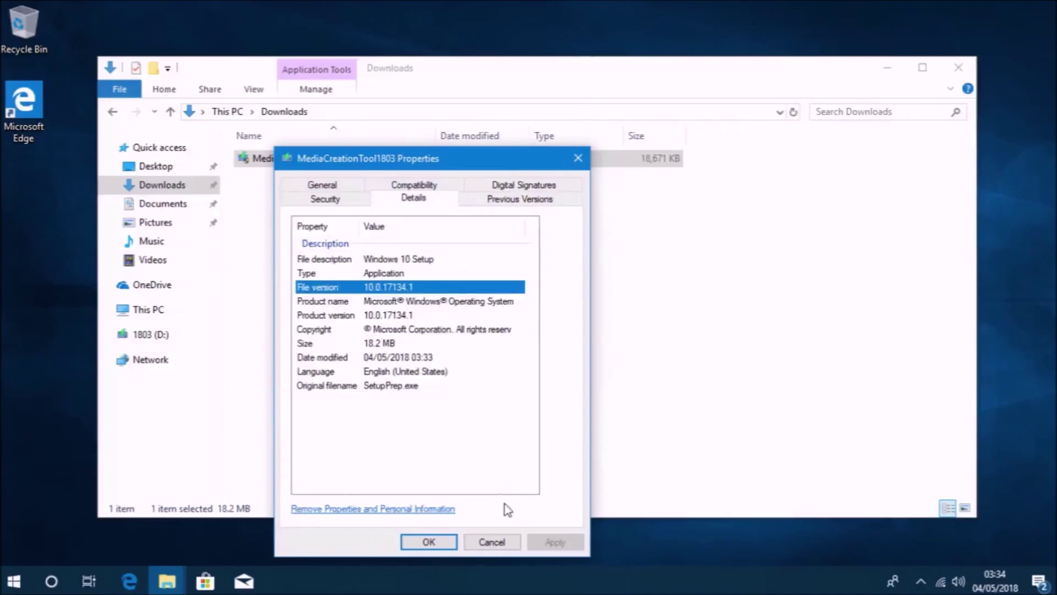
{"action": "left_click", "coordinate": [429, 542]}
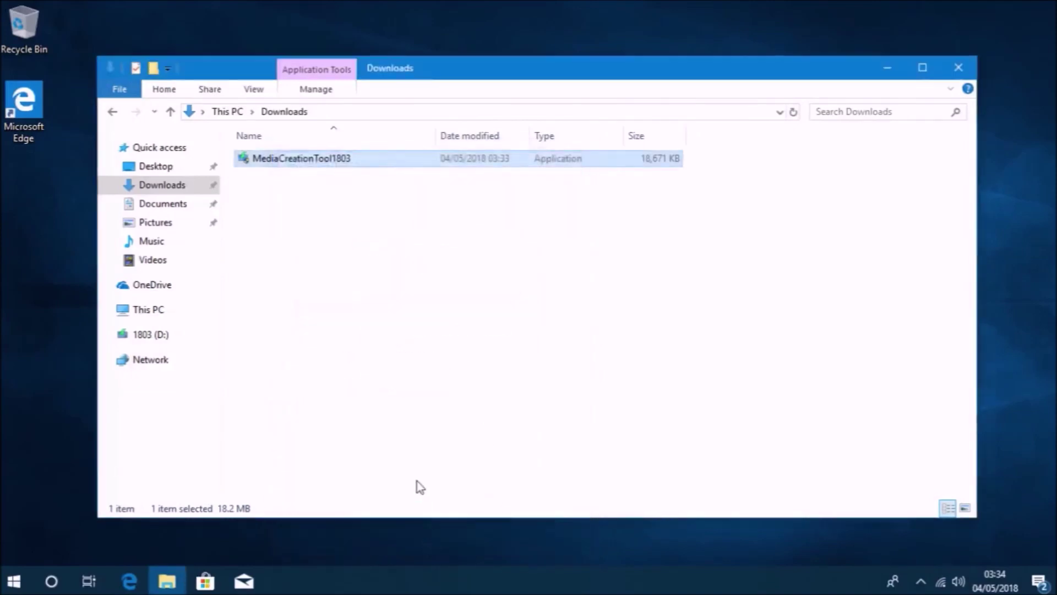
{"action": "double_click", "coordinate": [326, 160]}
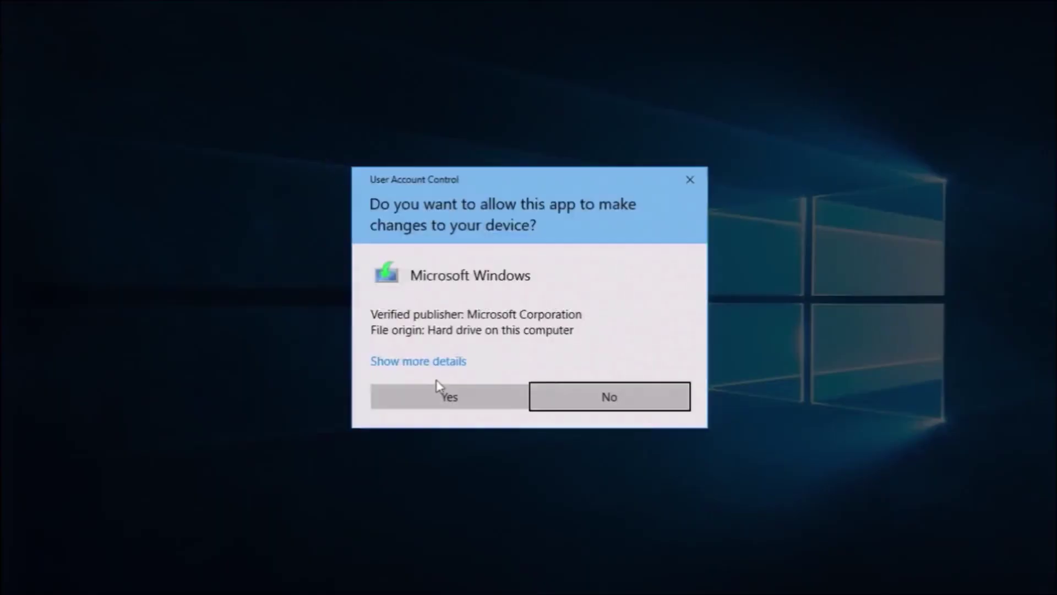
Step: Allow the tool through UAC, accept the licence terms and choose installation media for another PC
{"action": "left_click", "coordinate": [444, 405]}
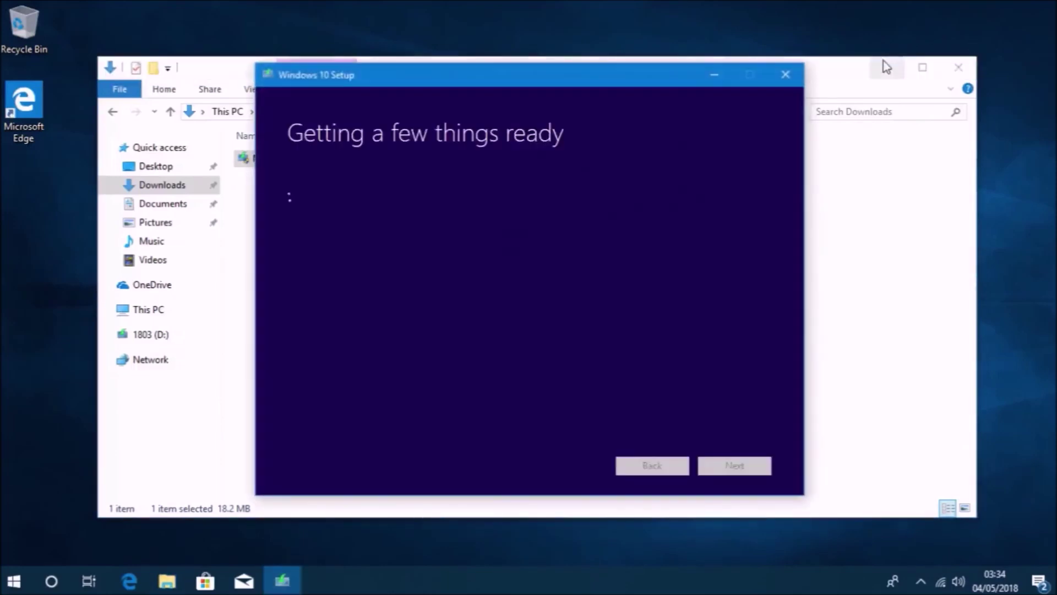
{"action": "left_click", "coordinate": [887, 67]}
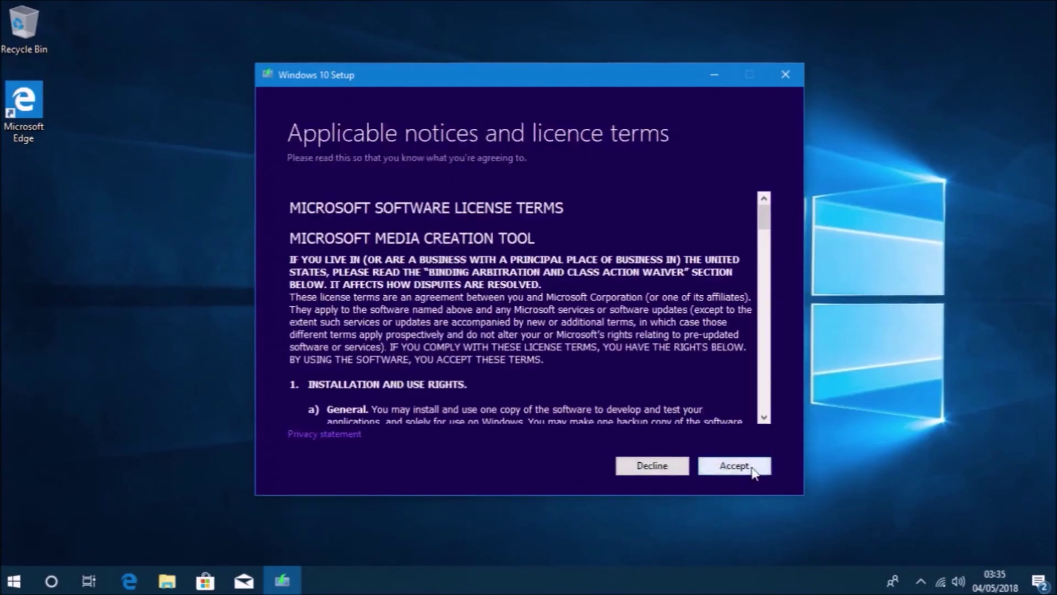
{"action": "left_click", "coordinate": [735, 466]}
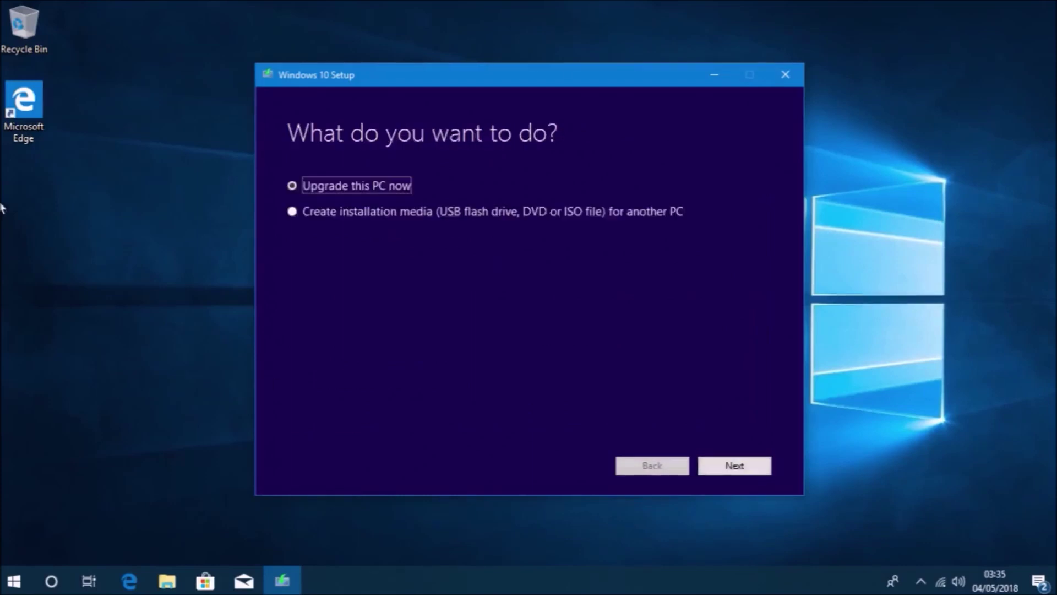
{"action": "left_click", "coordinate": [295, 216]}
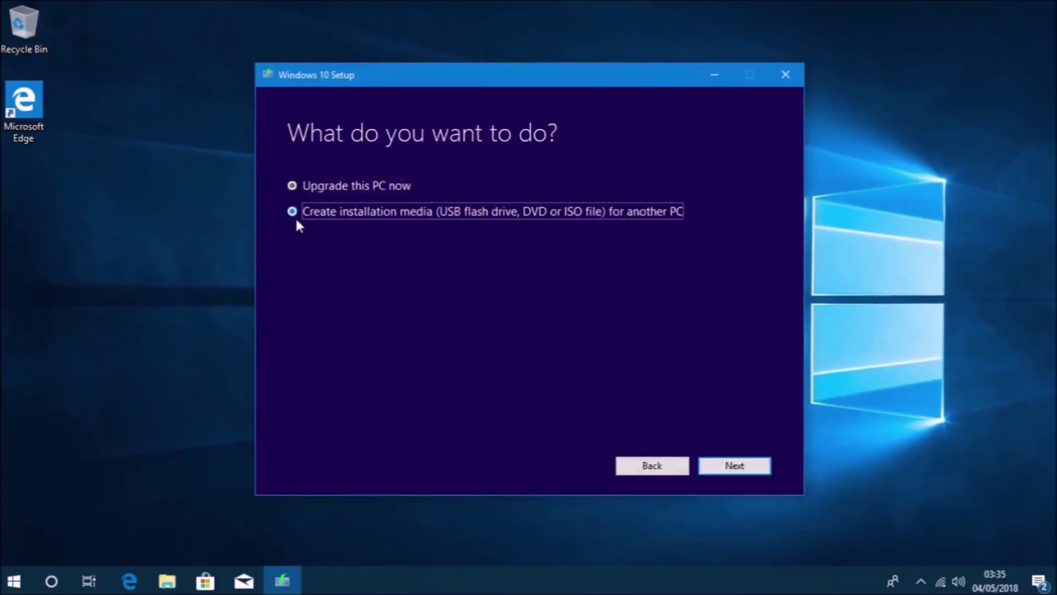
Step: Keep English (United Kingdom) language, Windows 10 edition and 64-bit (x64) architecture
{"action": "left_click", "coordinate": [722, 466]}
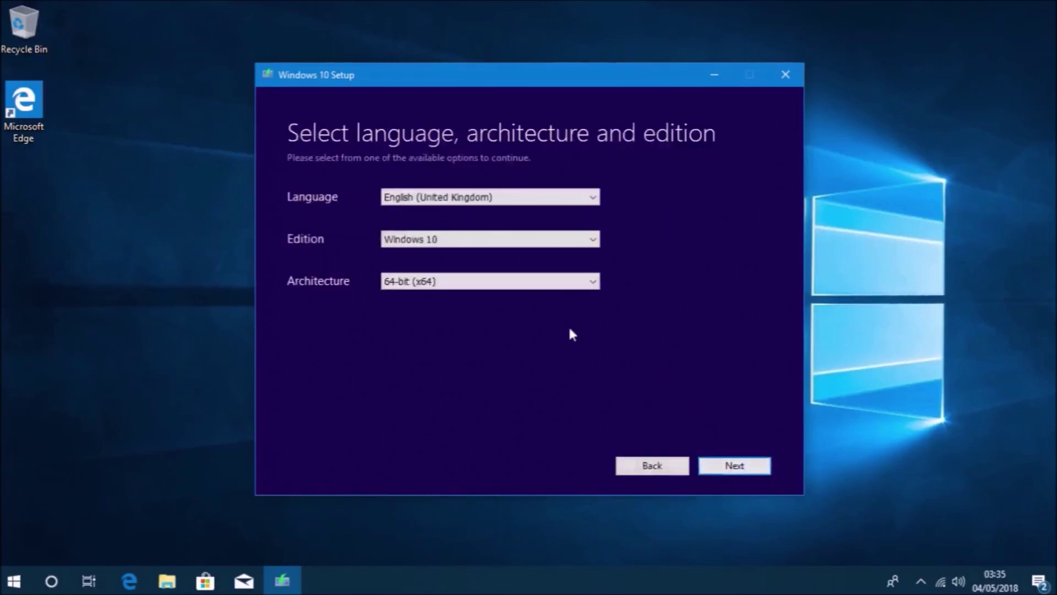
{"action": "left_click", "coordinate": [571, 201]}
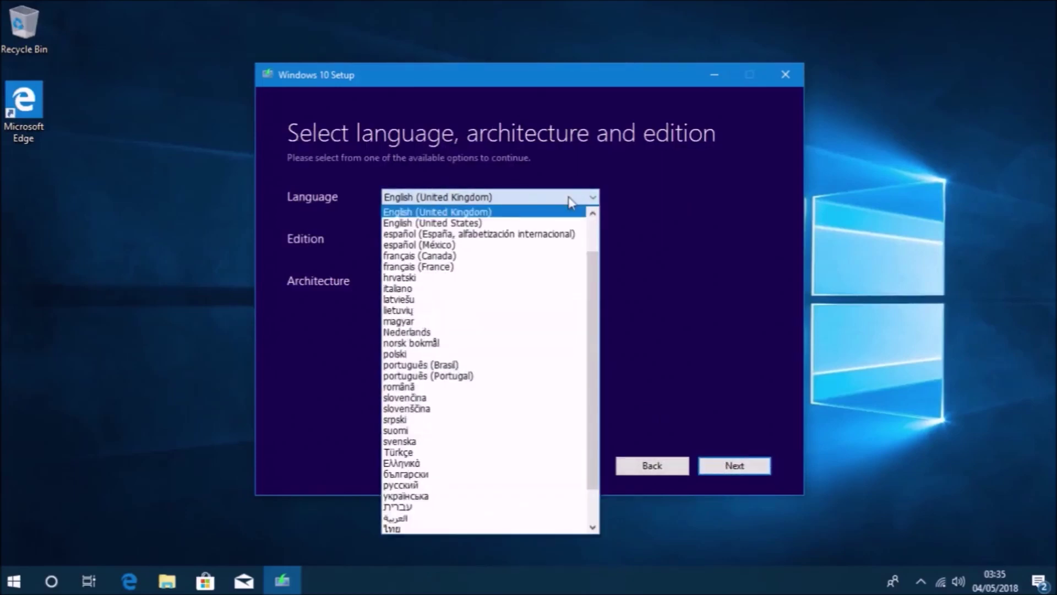
{"action": "scroll", "coordinate": [570, 203], "scroll_direction": "up", "scroll_amount": 1}
{"action": "scroll", "coordinate": [571, 203], "scroll_direction": "down", "scroll_amount": 1}
{"action": "scroll", "coordinate": [571, 202], "scroll_direction": "up", "scroll_amount": 2}
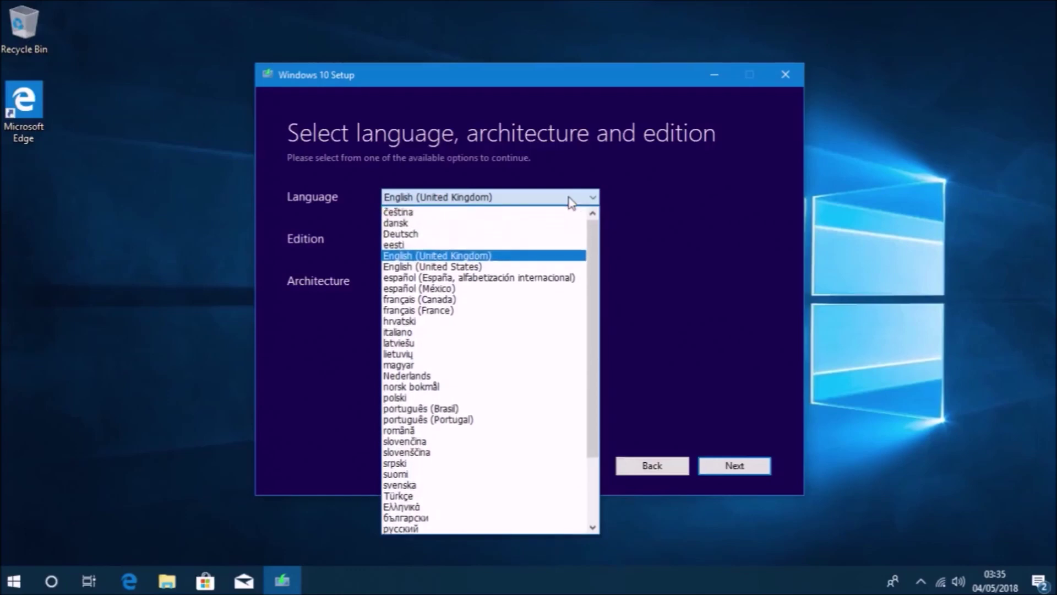
{"action": "scroll", "coordinate": [570, 202], "scroll_direction": "down", "scroll_amount": 3}
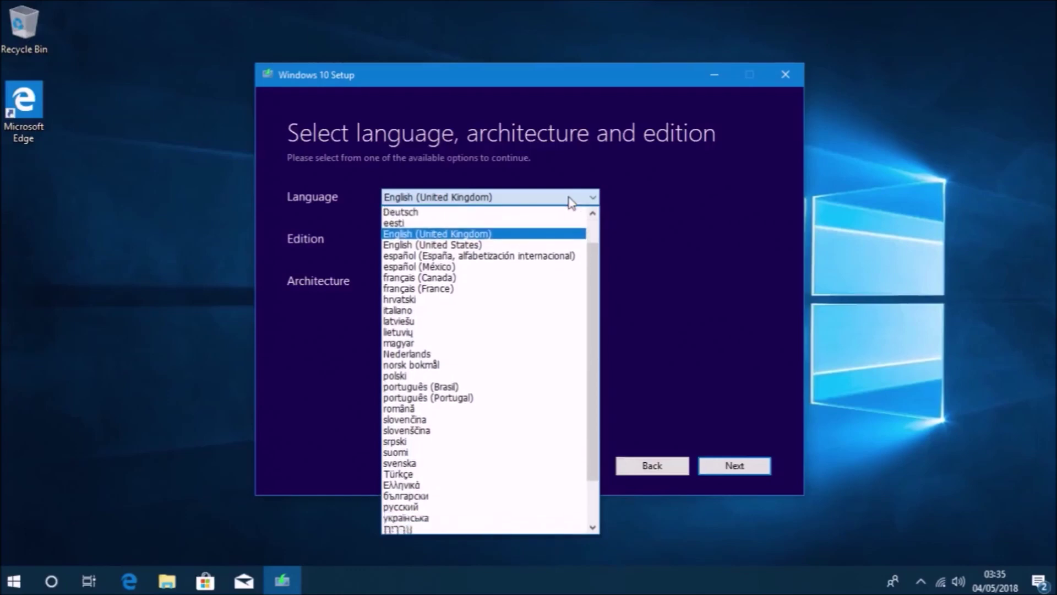
{"action": "scroll", "coordinate": [689, 213], "scroll_direction": "up", "scroll_amount": 1}
{"action": "left_click", "coordinate": [689, 212]}
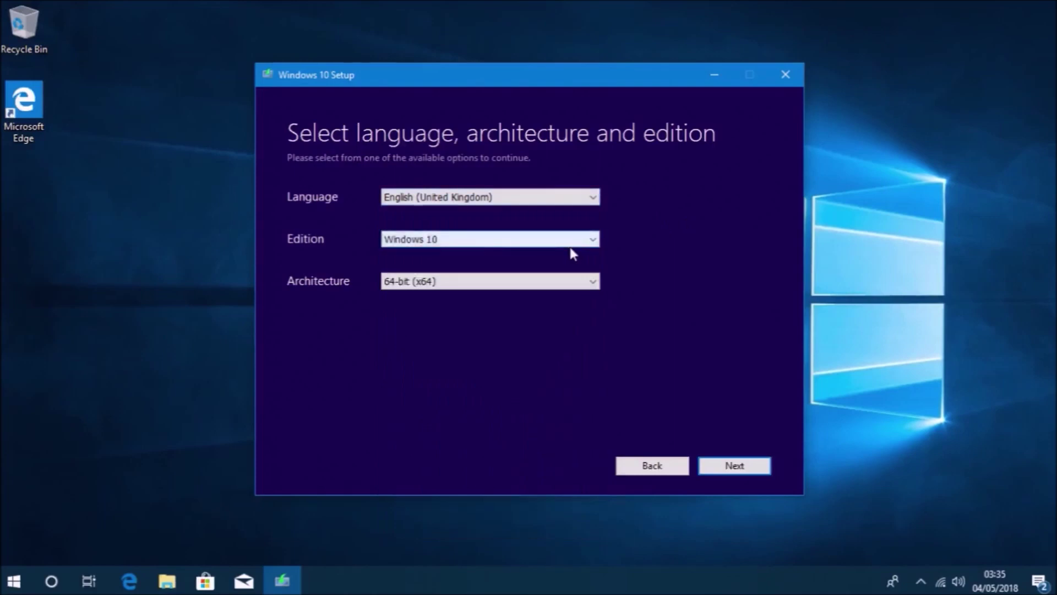
{"action": "left_click", "coordinate": [571, 248]}
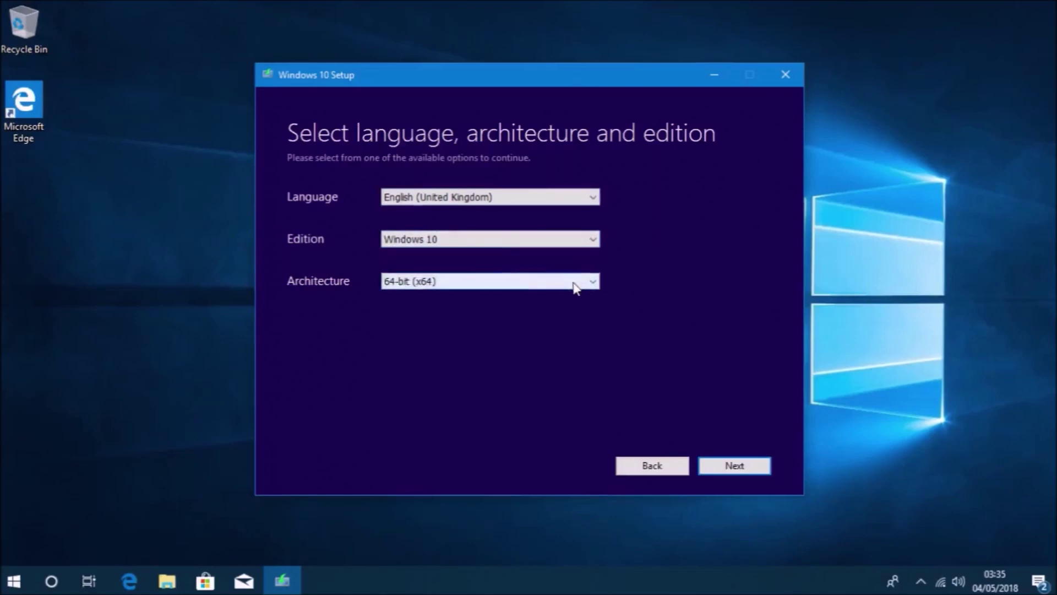
{"action": "left_click", "coordinate": [576, 285]}
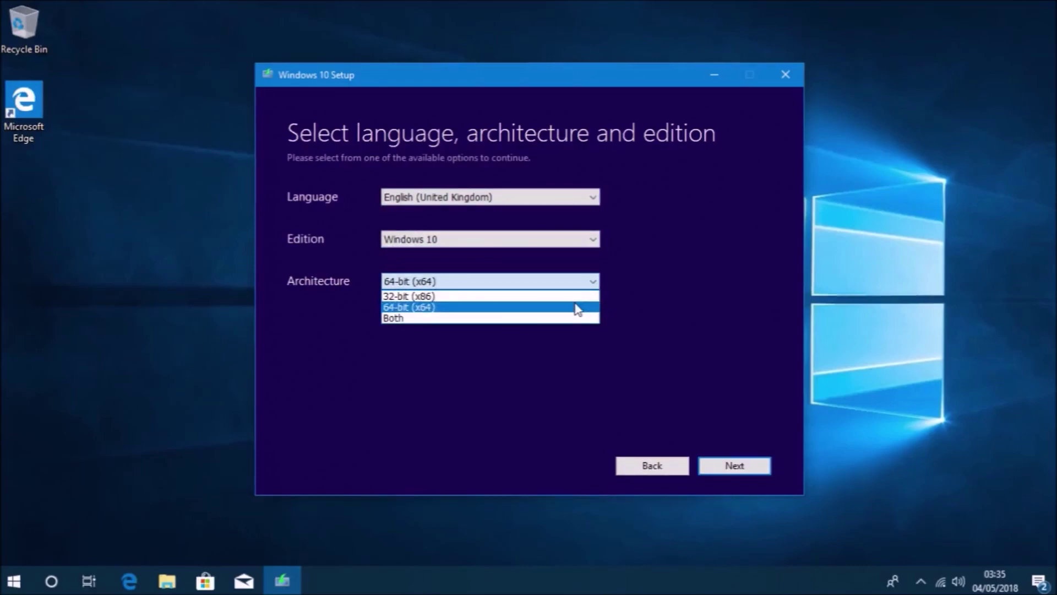
{"action": "left_click", "coordinate": [576, 308]}
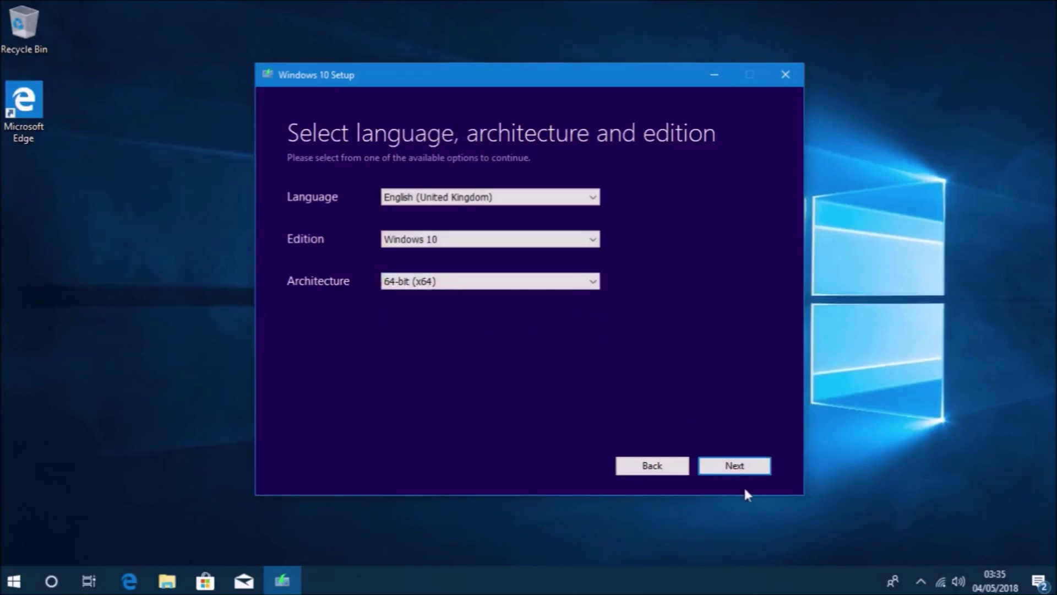
Step: Choose an ISO file rather than a USB drive as the media type
{"action": "left_click", "coordinate": [753, 470]}
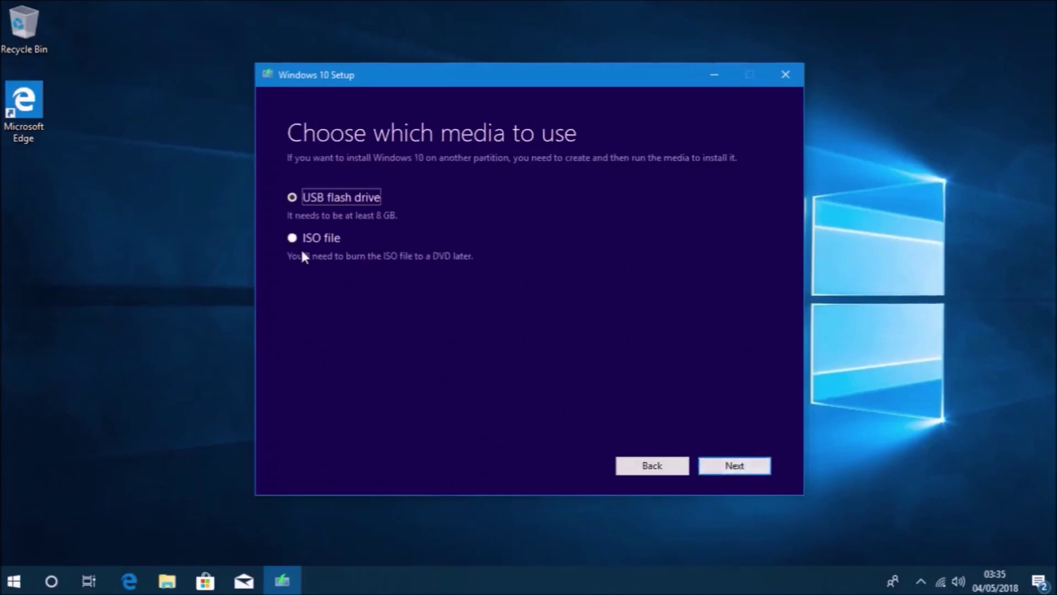
{"action": "left_click", "coordinate": [292, 238]}
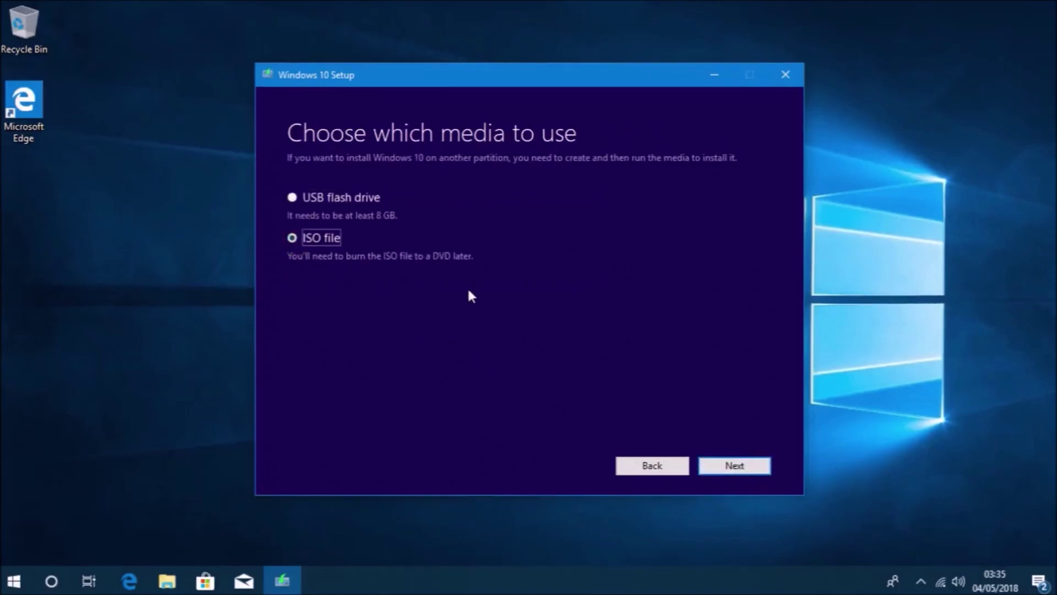
{"action": "left_click", "coordinate": [716, 468]}
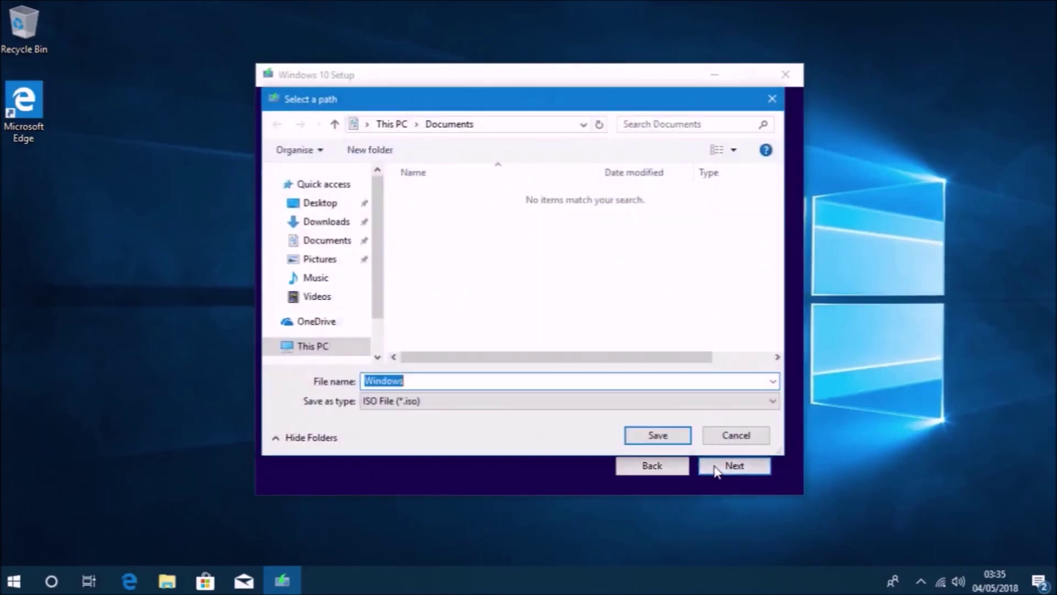
Step: Name the ISO Windows10_Version1803_EnglishUK_x64 in Documents, with a lowercase x
{"action": "left_click", "coordinate": [418, 380]}
{"action": "type", "text": "10"}
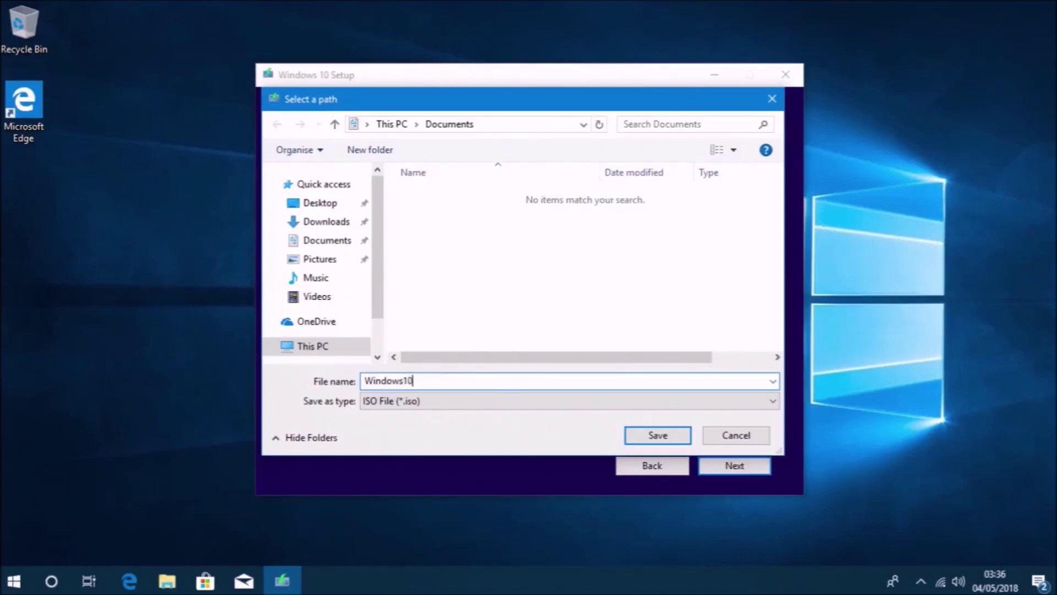
{"action": "type", "text": "_Version1803_Englis"}
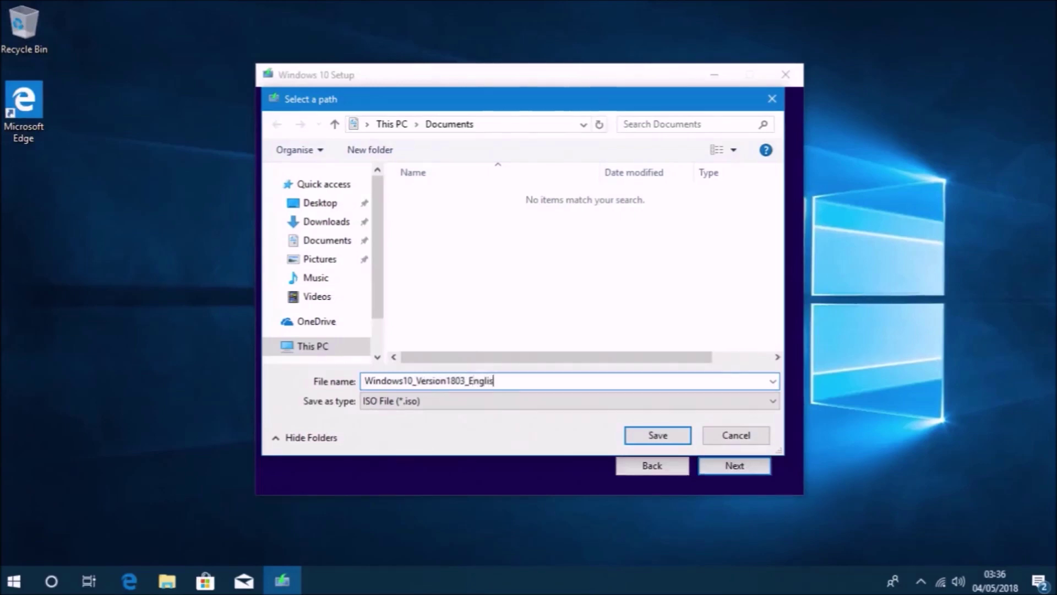
{"action": "type", "text": "hUK_X64"}
{"action": "key", "text": "Left"}
{"action": "key", "text": "Left"}
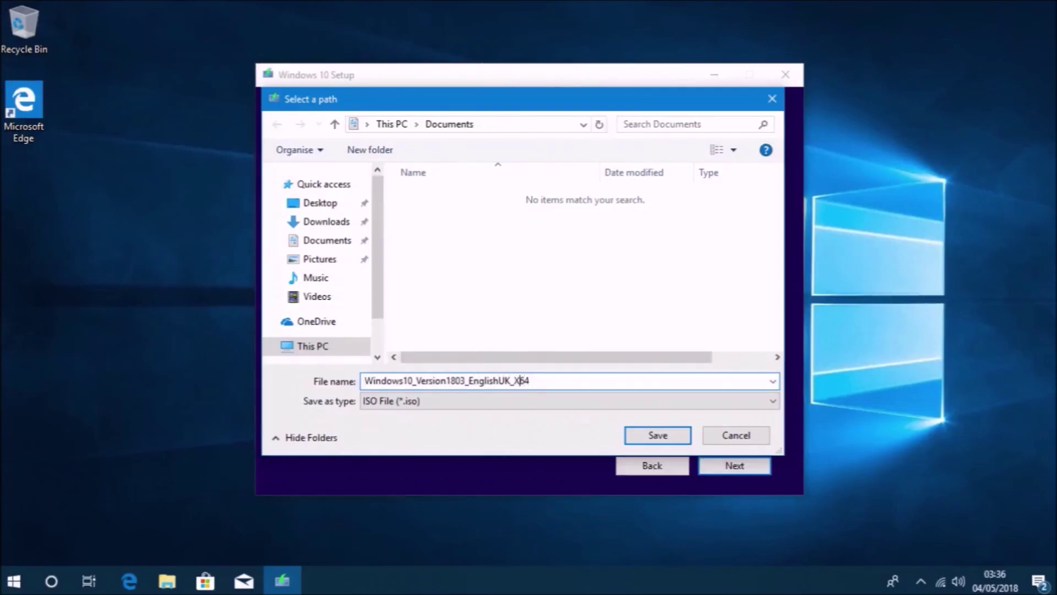
{"action": "key", "text": "BackSpace"}
{"action": "type", "text": "x"}
Step: Save the ISO to Documents, let the download complete, then close setup
{"action": "left_click", "coordinate": [657, 438]}
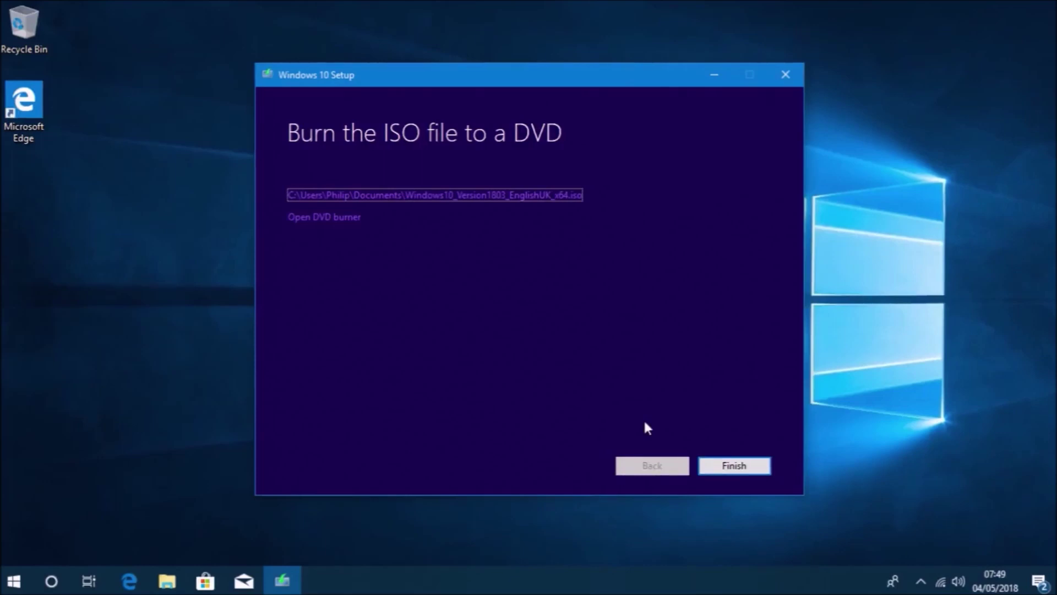
{"action": "left_click", "coordinate": [744, 474]}
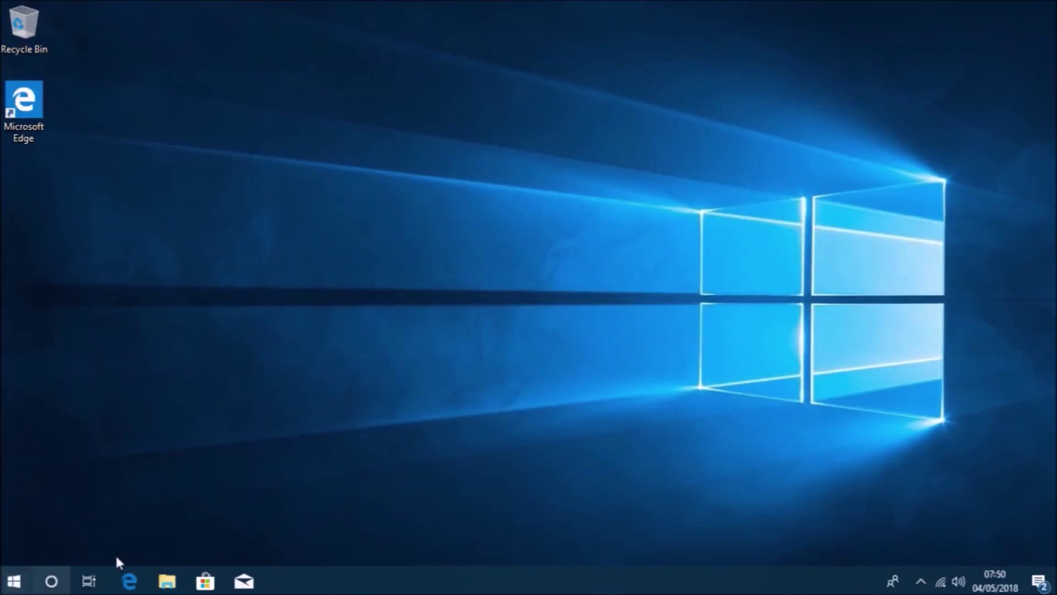
Step: Confirm the 3,637,952 KB Windows10 ISO is in Documents, then return to the Download Windows 10 page
{"action": "left_click", "coordinate": [179, 582]}
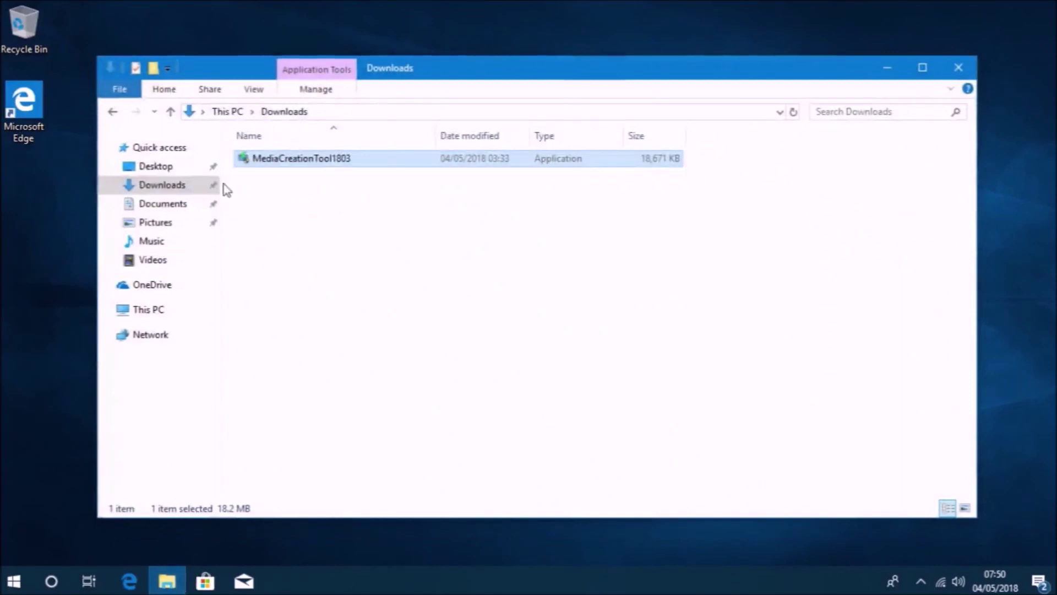
{"action": "left_click", "coordinate": [190, 203]}
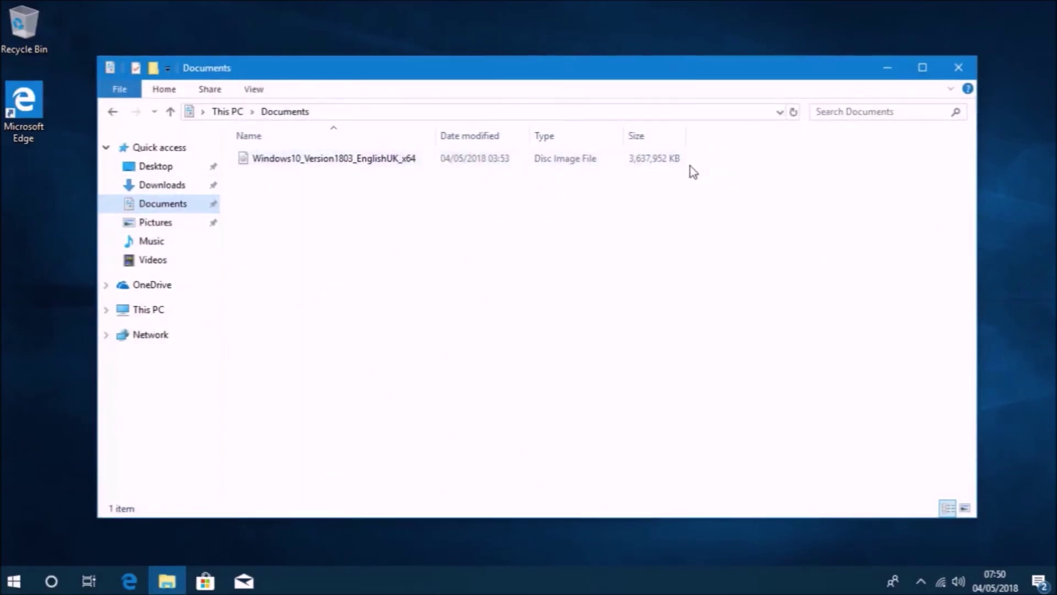
{"action": "left_click", "coordinate": [673, 160]}
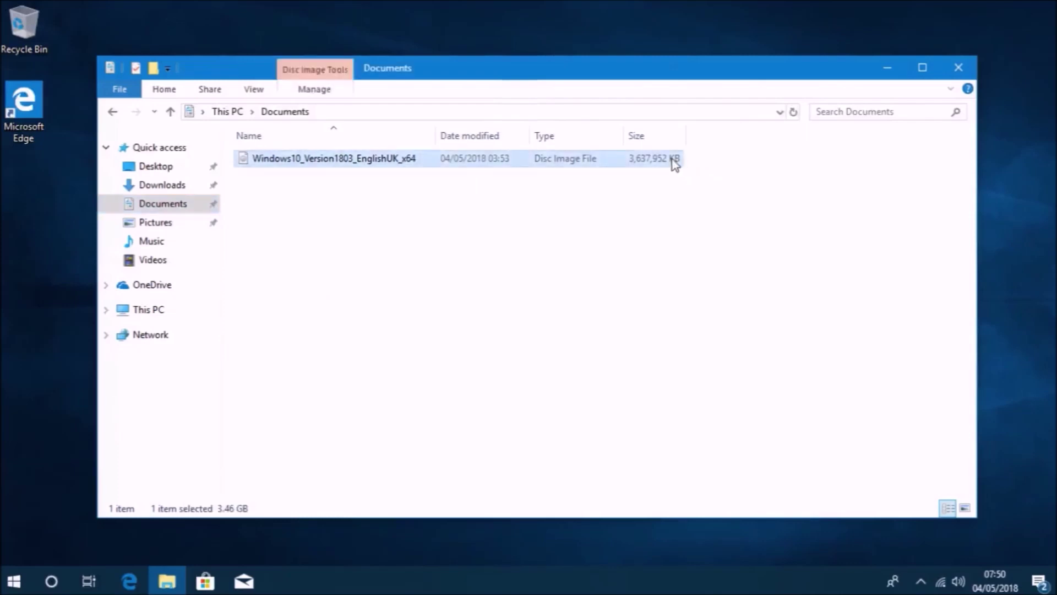
{"action": "left_click", "coordinate": [669, 202]}
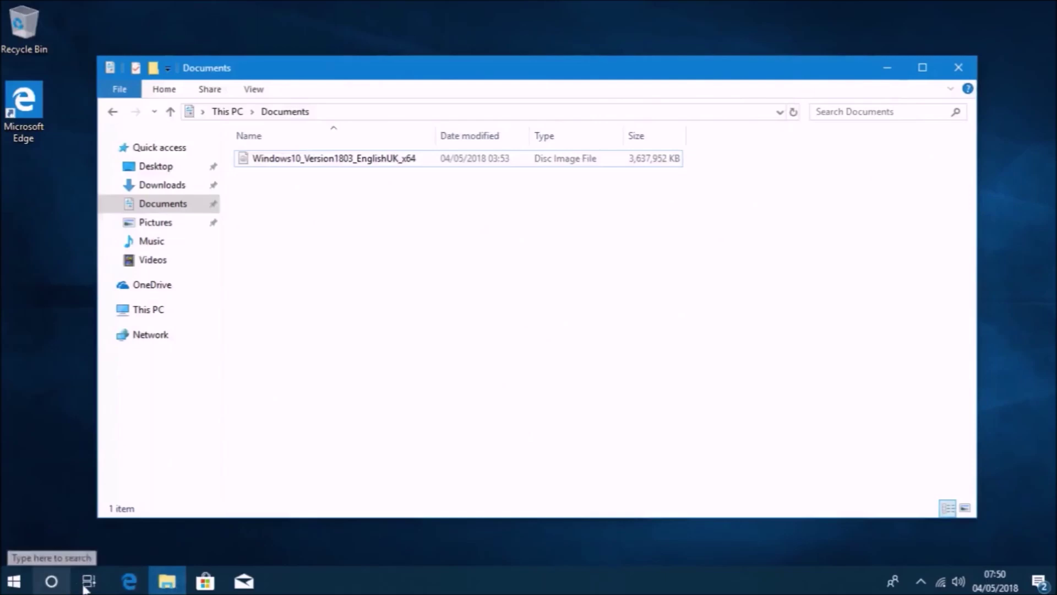
{"action": "left_click", "coordinate": [130, 584]}
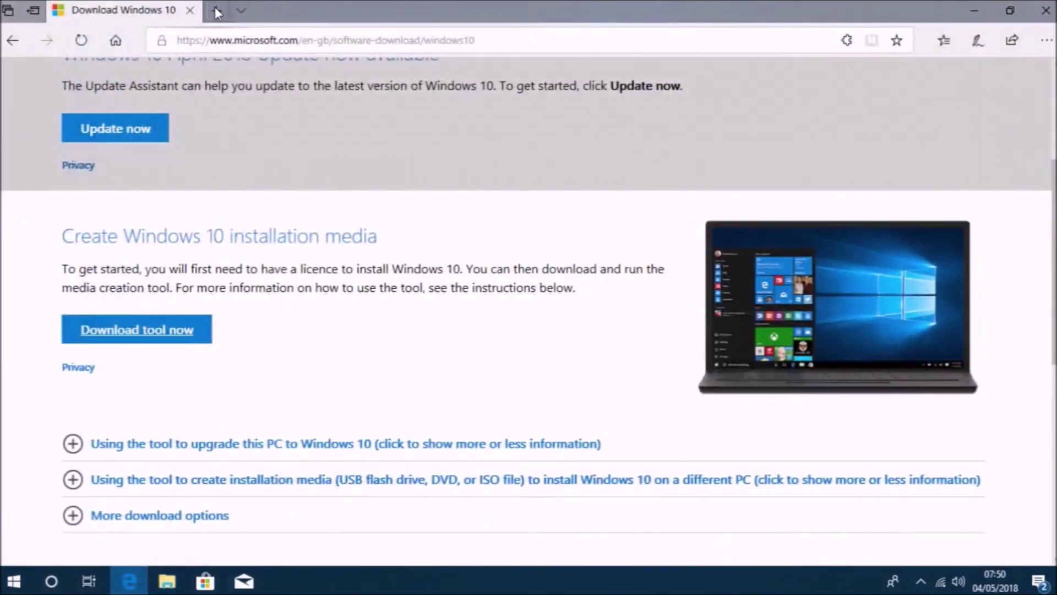
Step: Search 'rufus' in a new Edge tab and open the official site rufus.akeo.ie
{"action": "left_click", "coordinate": [216, 12]}
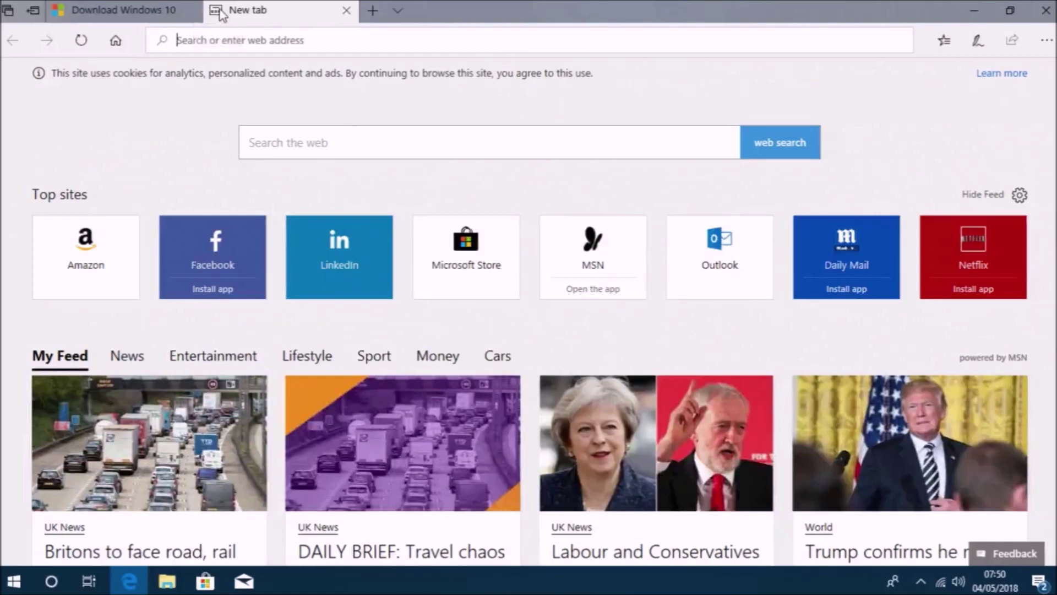
{"action": "type", "text": "rufus"}
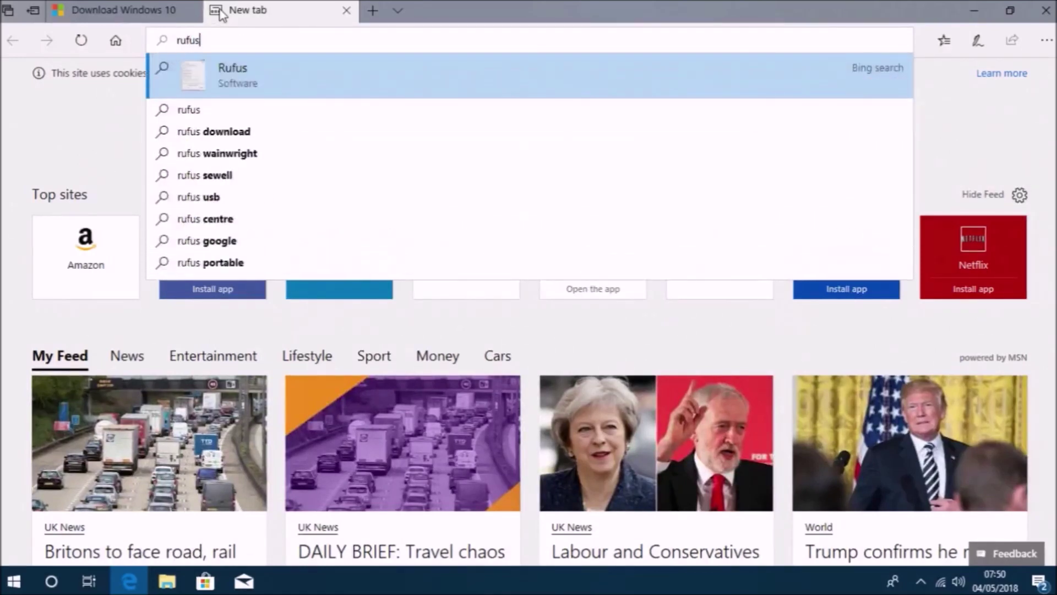
{"action": "key", "text": "Return"}
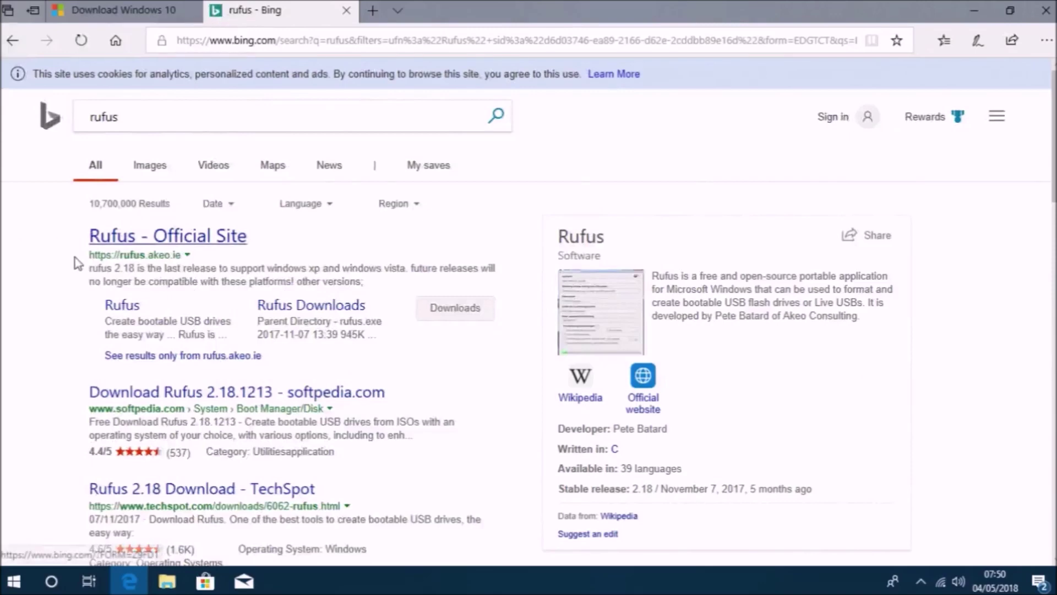
{"action": "left_click", "coordinate": [169, 245]}
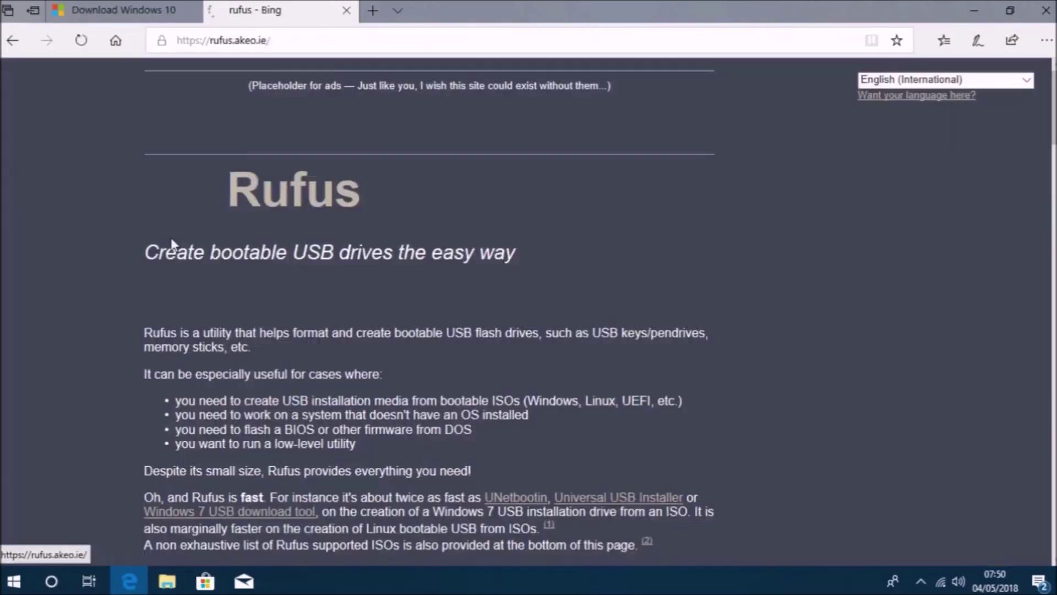
Step: Download and save rufus-2.18.exe, then open the folder containing it
{"action": "scroll", "coordinate": [902, 373], "scroll_direction": "down", "scroll_amount": 10}
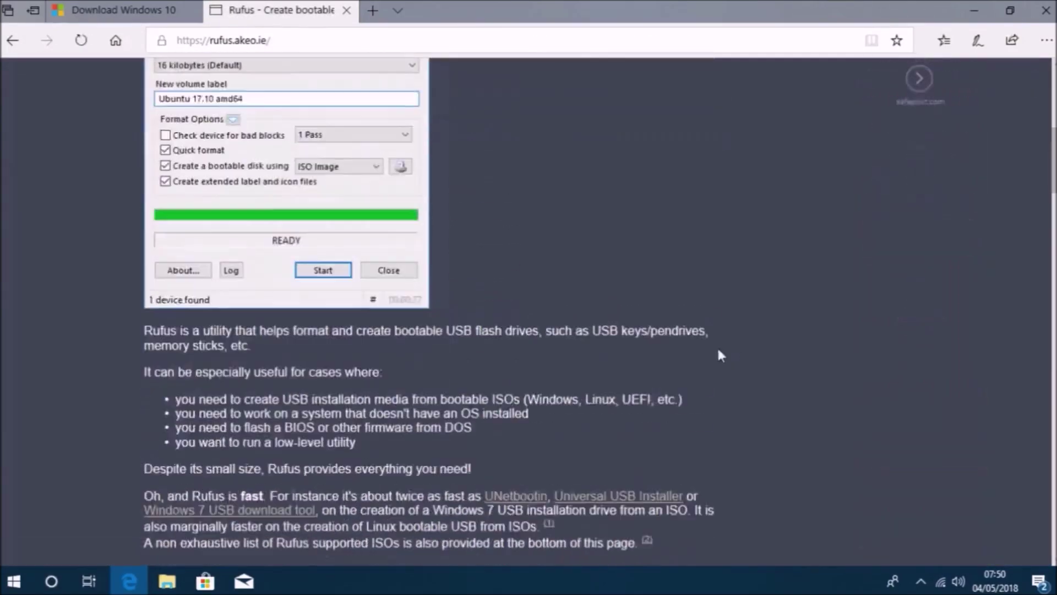
{"action": "scroll", "coordinate": [671, 349], "scroll_direction": "down", "scroll_amount": 4}
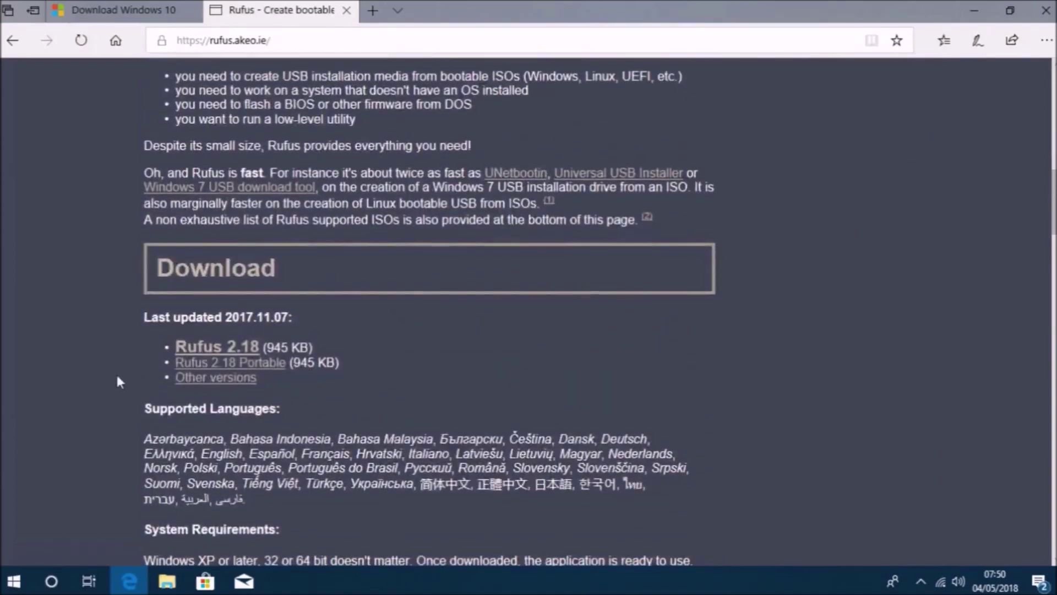
{"action": "left_click", "coordinate": [188, 351]}
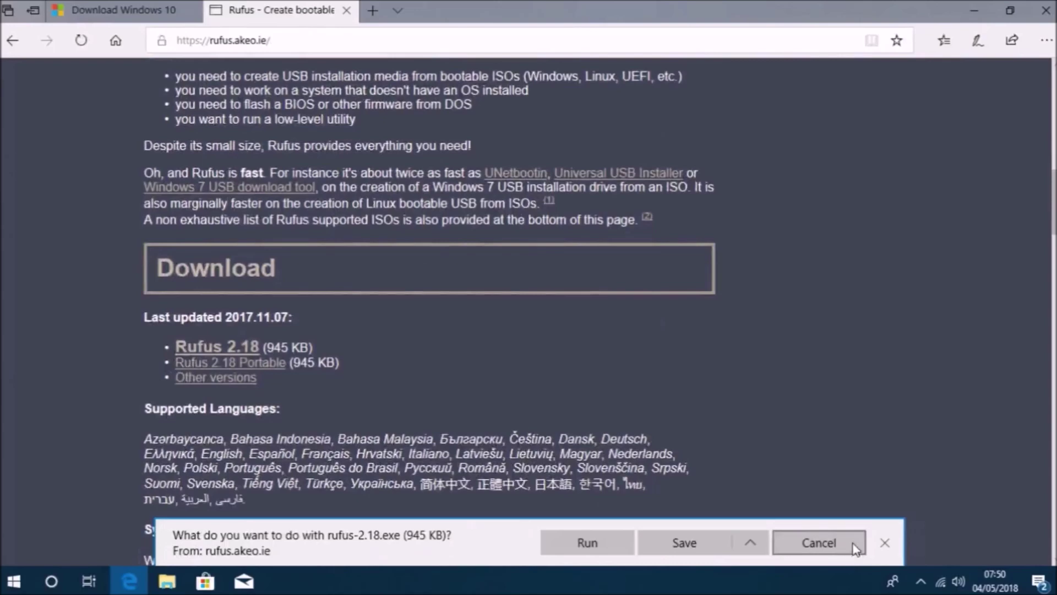
{"action": "left_click", "coordinate": [708, 543]}
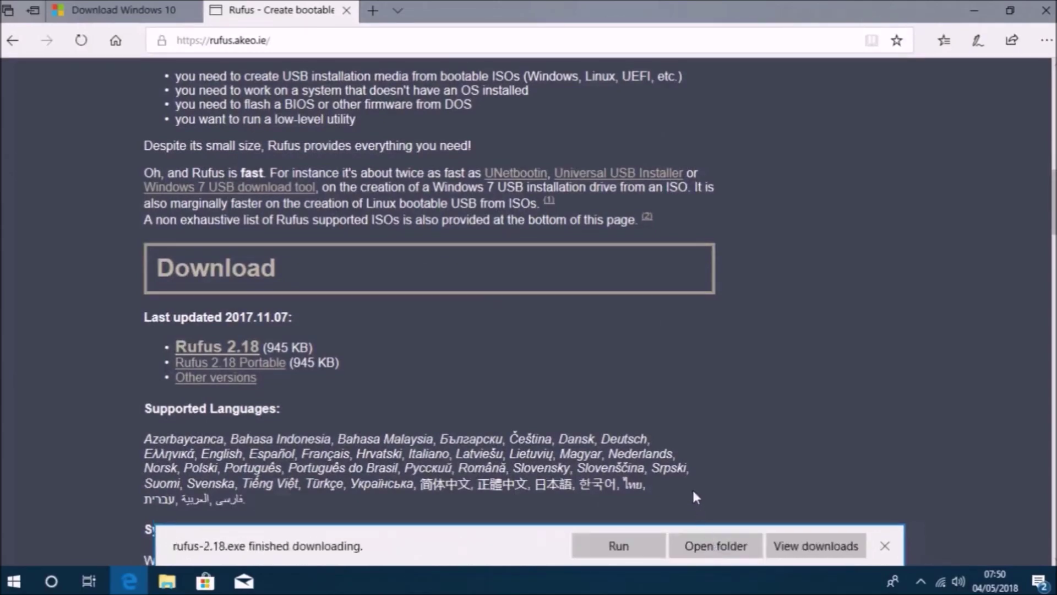
{"action": "left_click", "coordinate": [713, 547]}
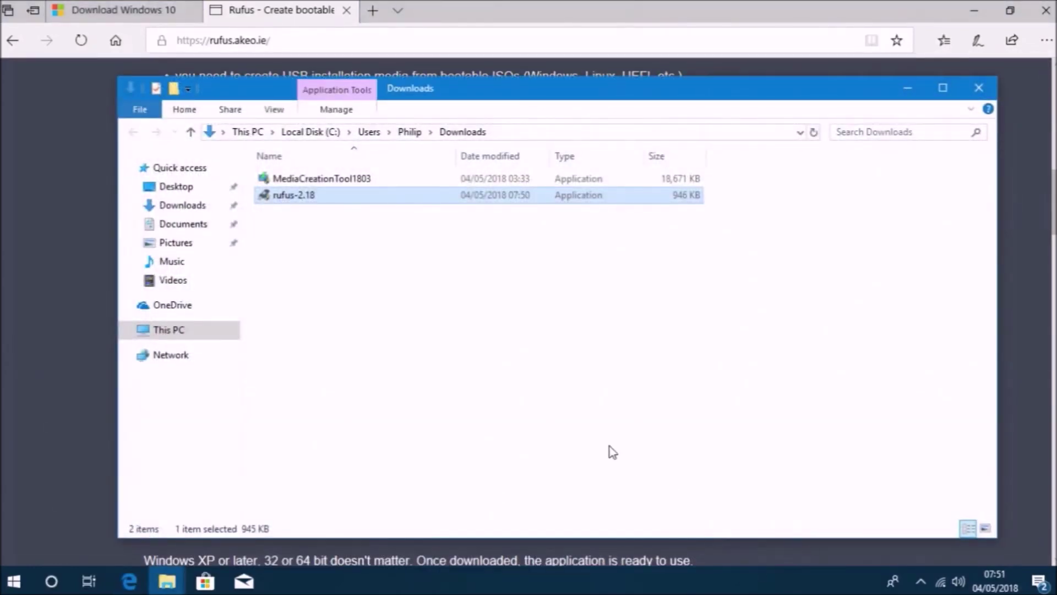
Step: Check the empty 14.8 GB USB (D:) drive on This PC, then return to Downloads with rufus-2.18
{"action": "left_click", "coordinate": [410, 437]}
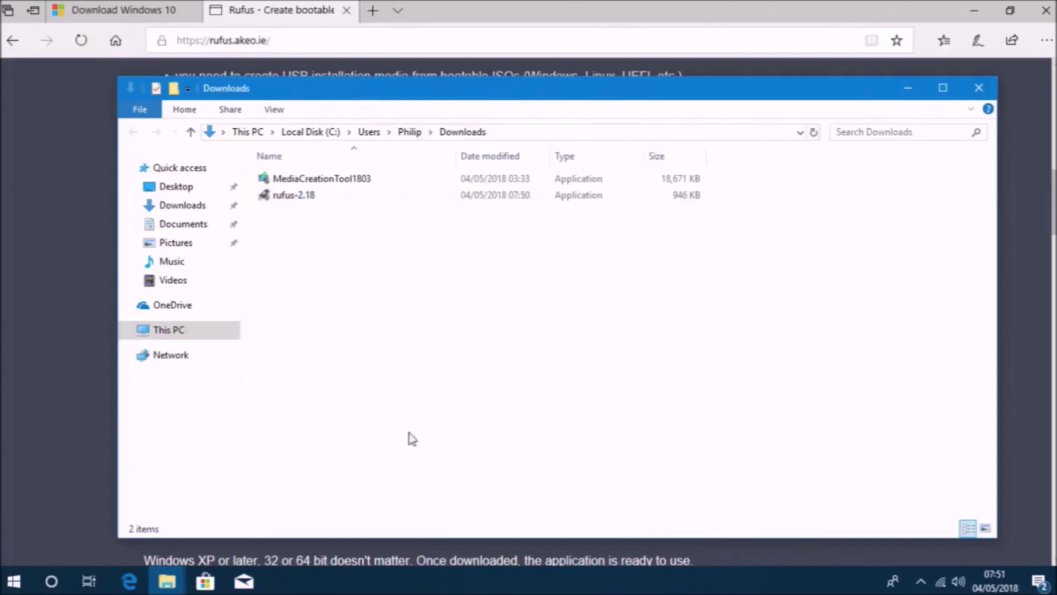
{"action": "left_click", "coordinate": [180, 330]}
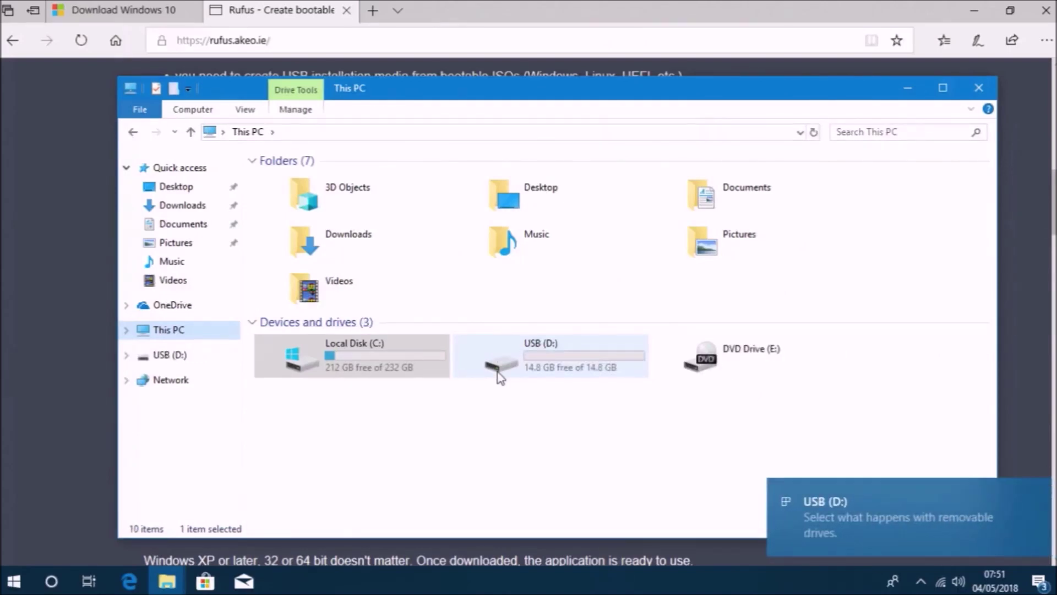
{"action": "left_click", "coordinate": [620, 361]}
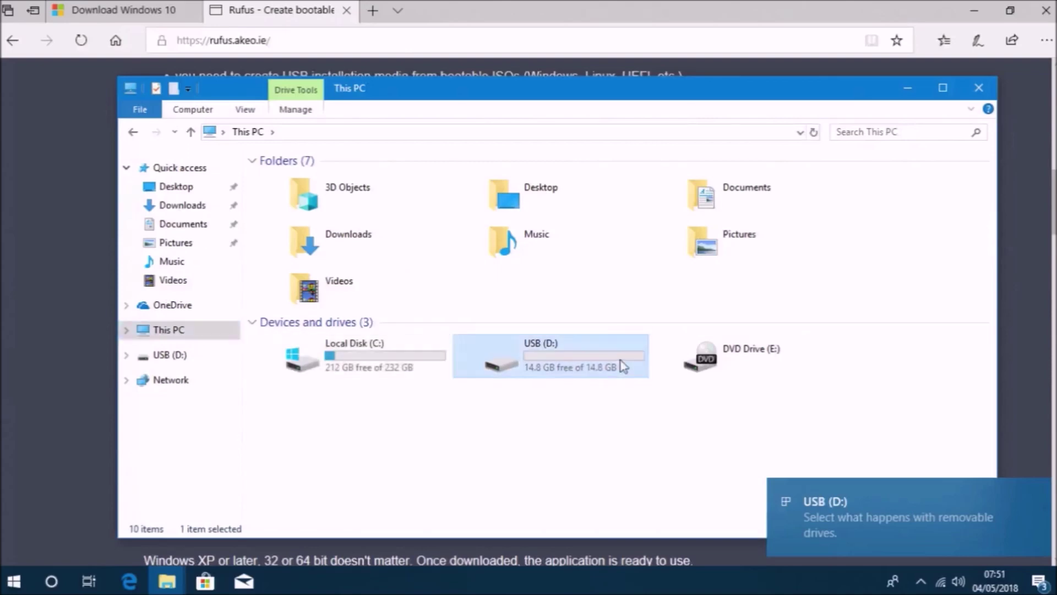
{"action": "left_click", "coordinate": [995, 85]}
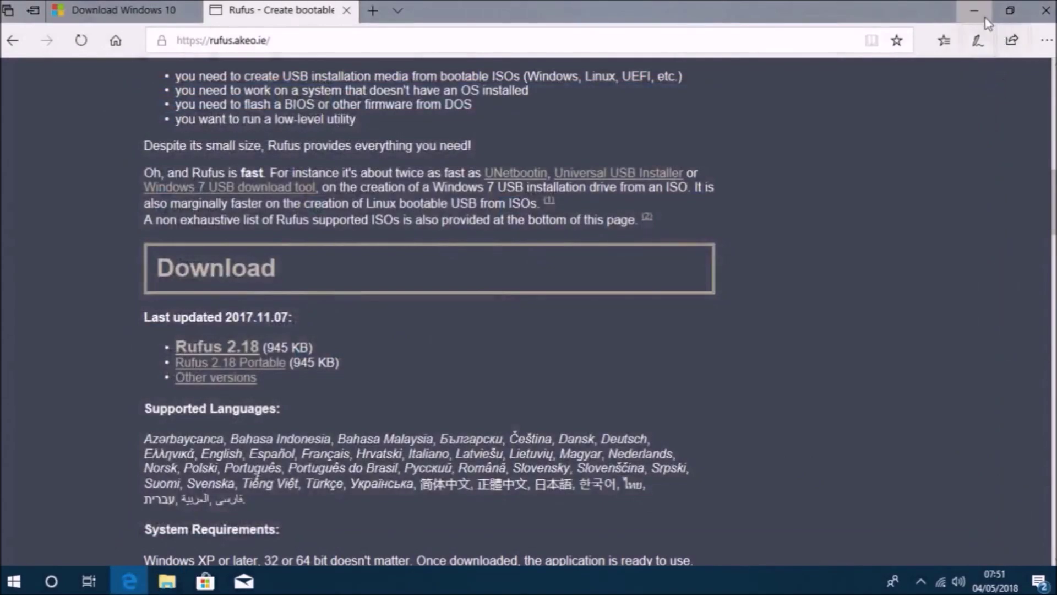
{"action": "left_click", "coordinate": [970, 8]}
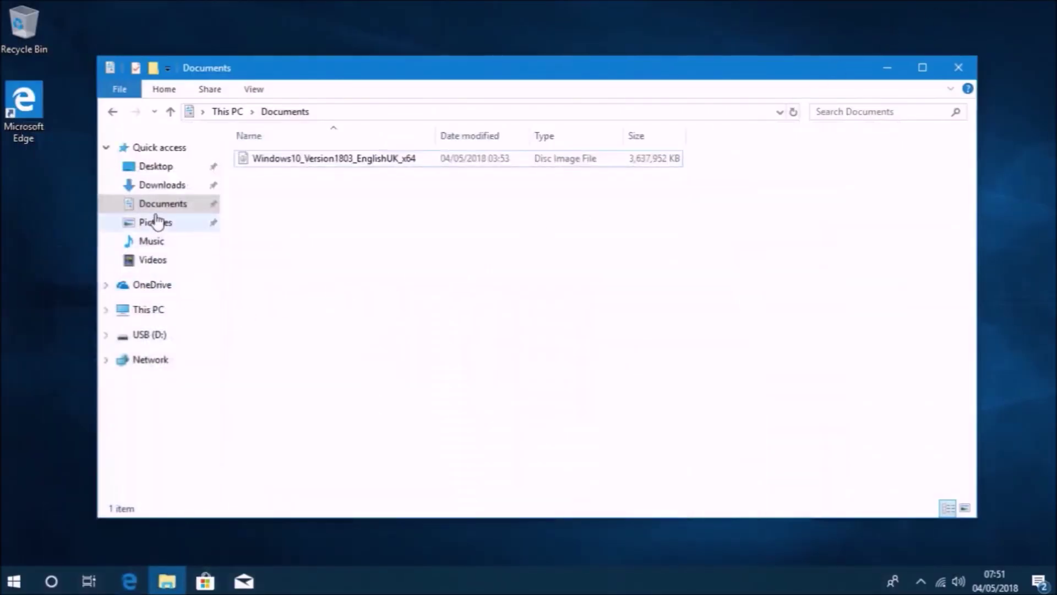
{"action": "left_click", "coordinate": [160, 186]}
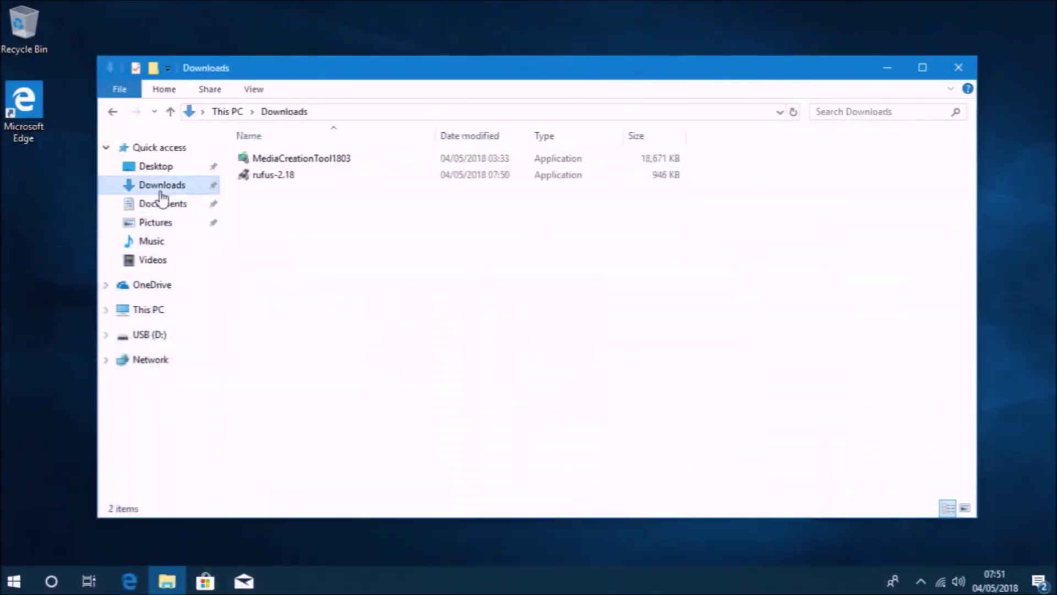
Step: Launch rufus-2.18 with administrator rights and decline online update checks
{"action": "double_click", "coordinate": [254, 176]}
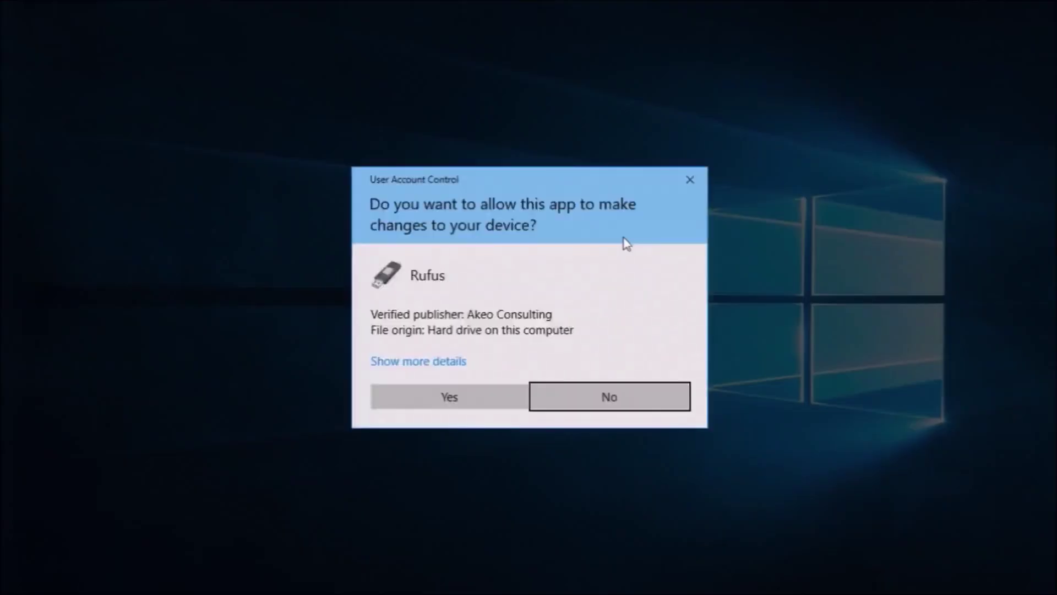
{"action": "left_click", "coordinate": [499, 395]}
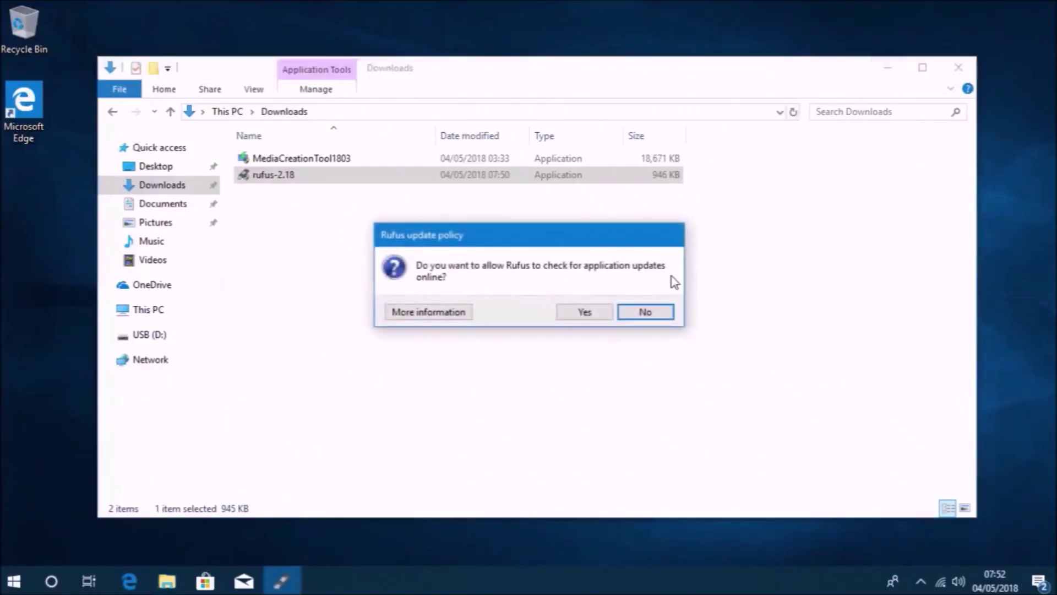
{"action": "left_click", "coordinate": [644, 312]}
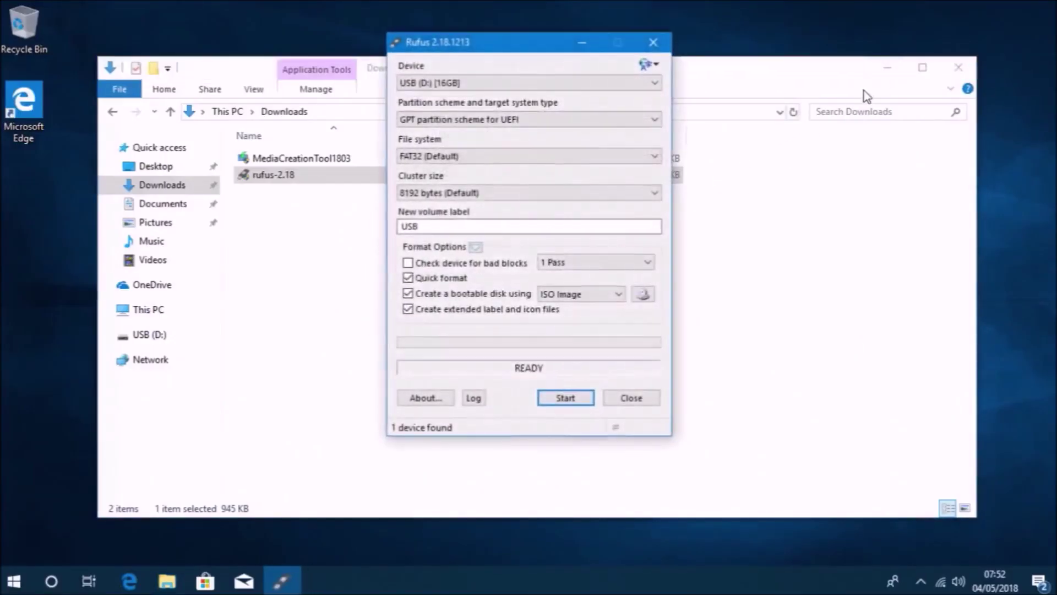
Step: Minimize the Downloads window and bring up Rufus's ISO image picker
{"action": "left_click", "coordinate": [890, 65]}
{"action": "left_click", "coordinate": [889, 68]}
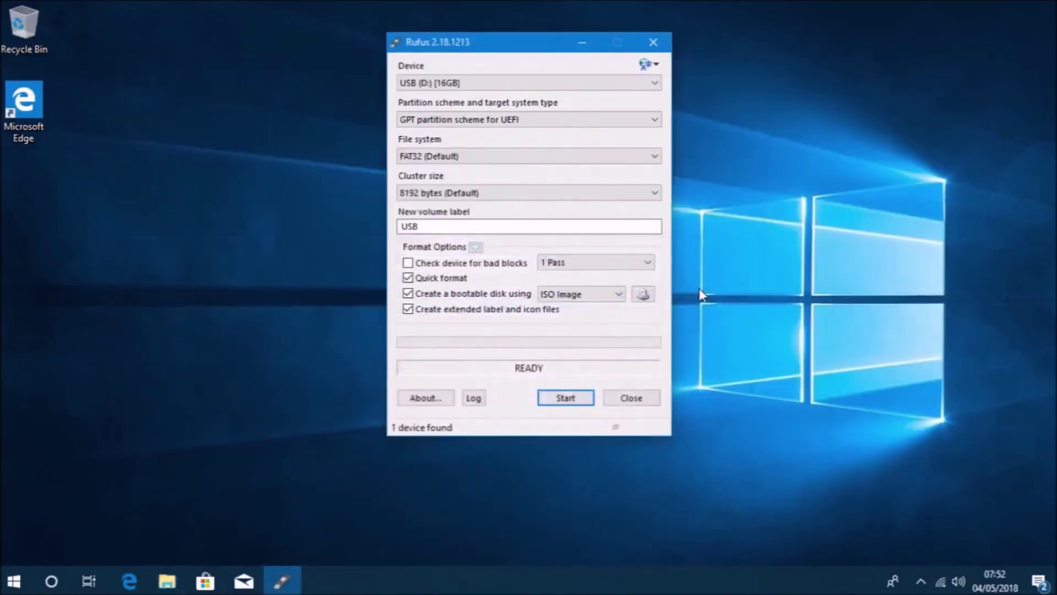
{"action": "left_click", "coordinate": [643, 294]}
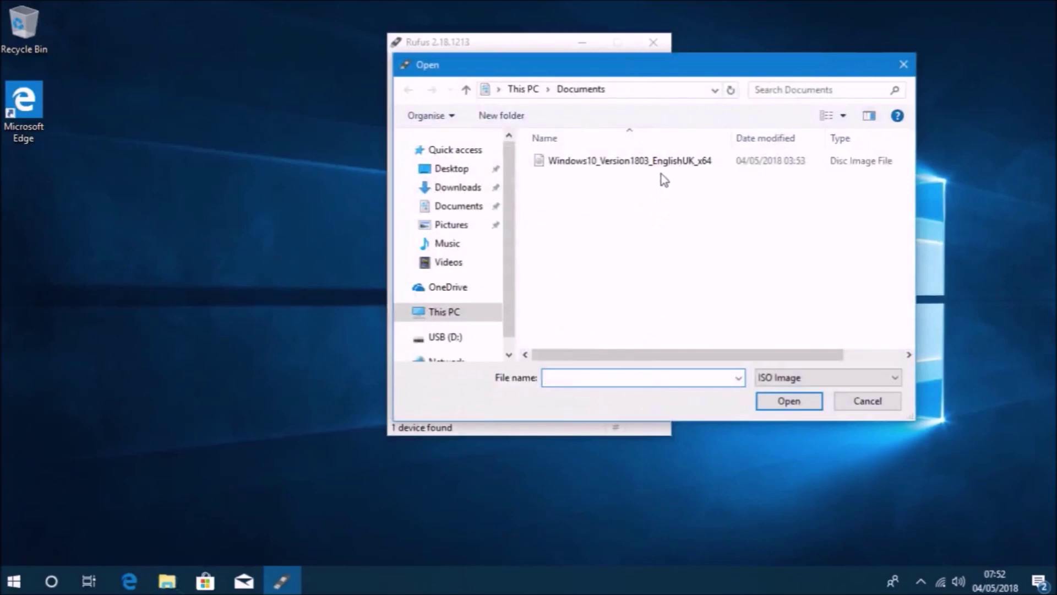
Step: Load Windows10_Version1803_EnglishUK_x64.iso and keep USB (D:) [16GB] as the target device
{"action": "left_click", "coordinate": [659, 164]}
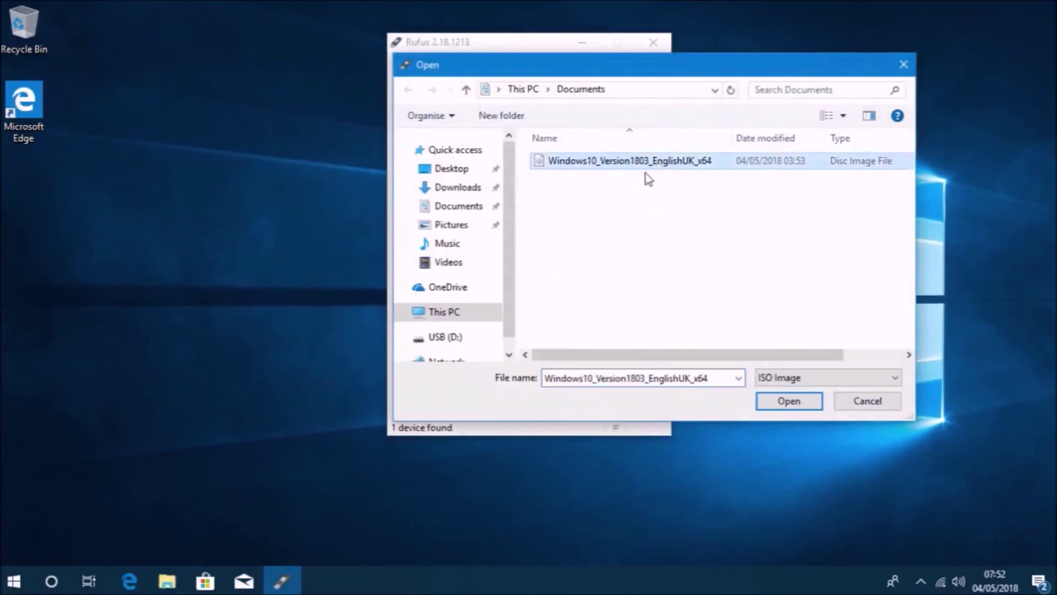
{"action": "left_click", "coordinate": [792, 406]}
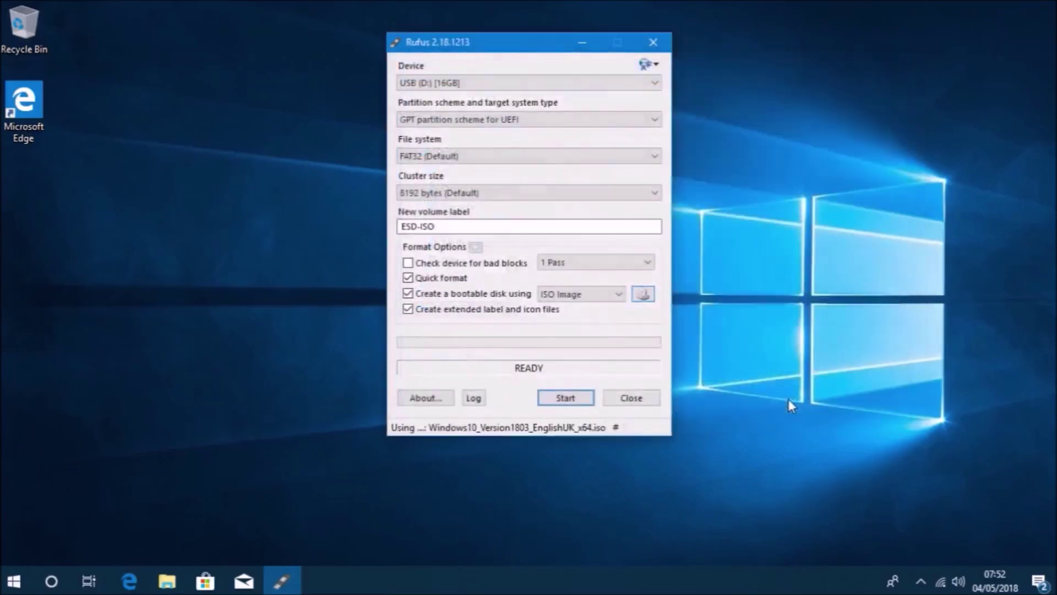
{"action": "left_click", "coordinate": [527, 83]}
{"action": "left_click", "coordinate": [533, 96]}
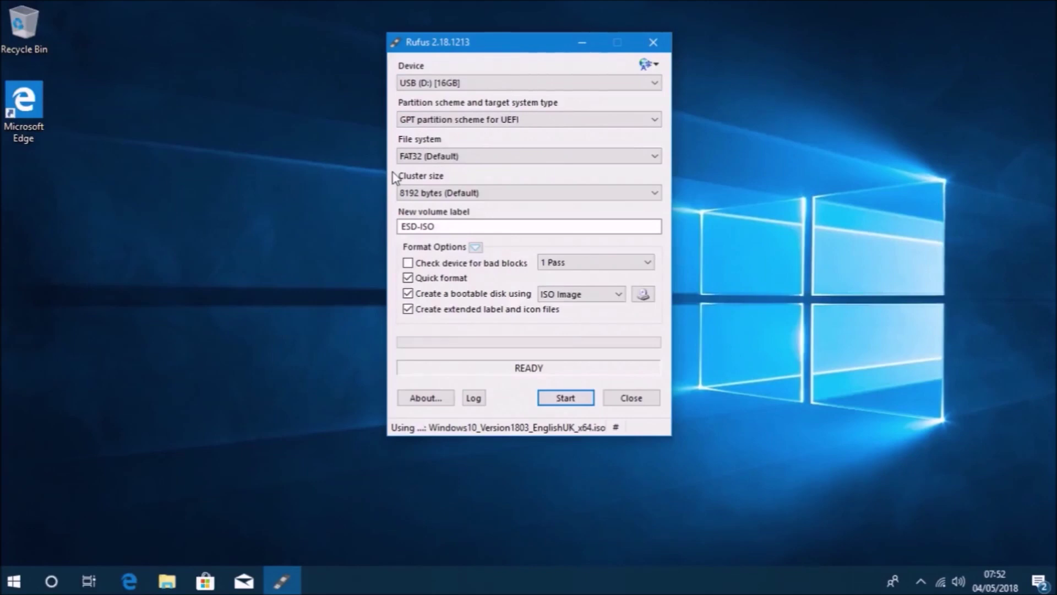
{"action": "key", "text": "super+r"}
{"action": "key", "text": "BackSpace"}
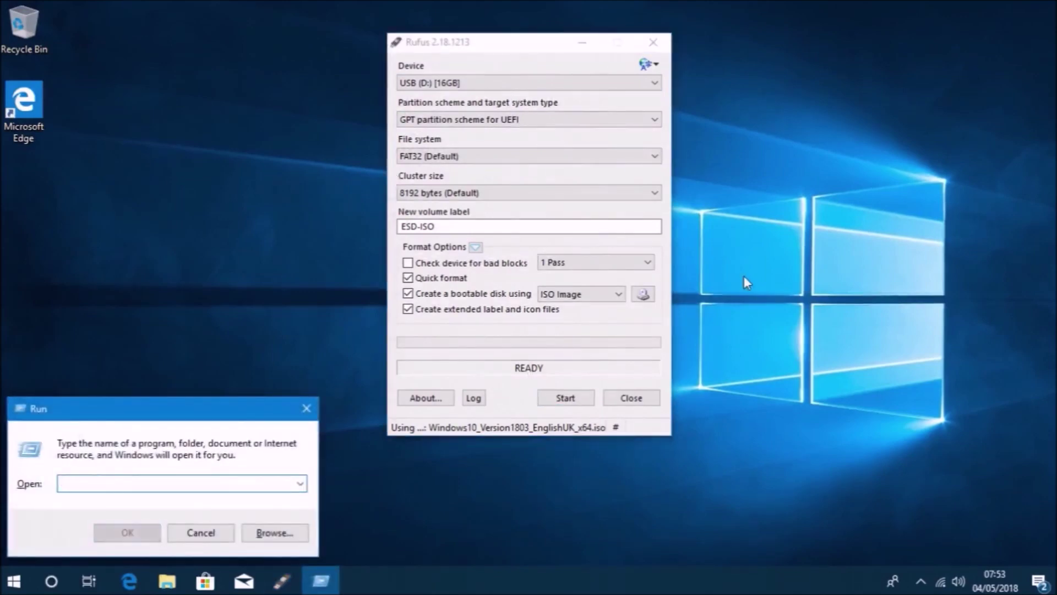
{"action": "type", "text": "ms"}
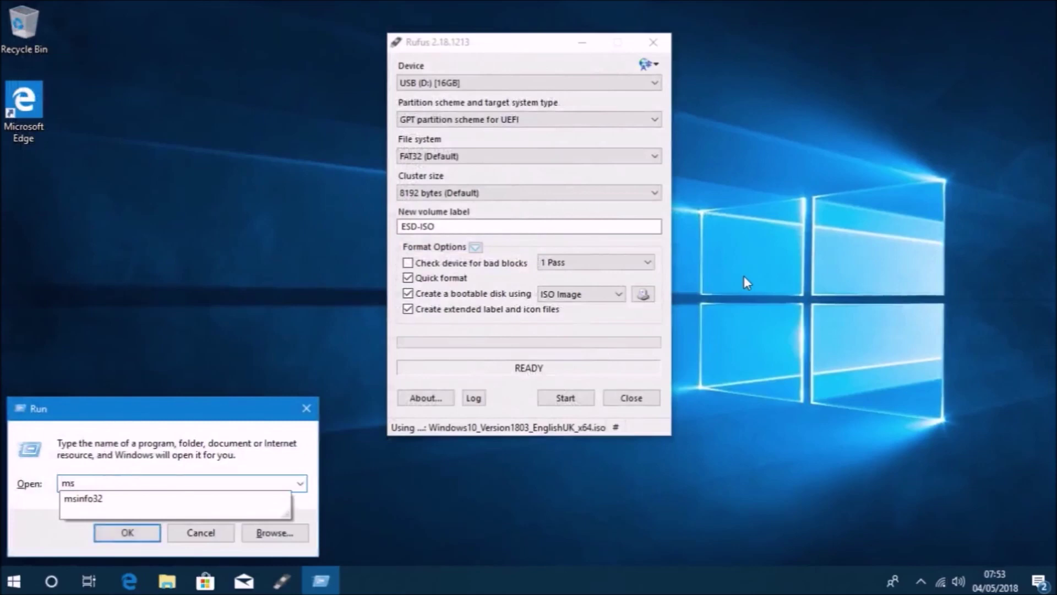
{"action": "type", "text": "info32"}
{"action": "key", "text": "Return"}
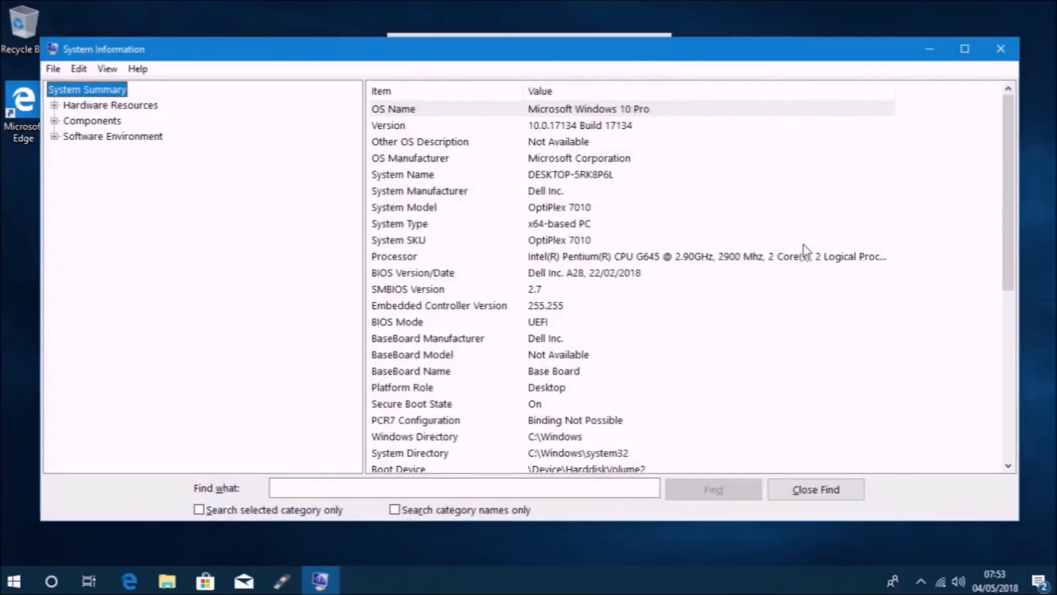
{"action": "left_click", "coordinate": [965, 50]}
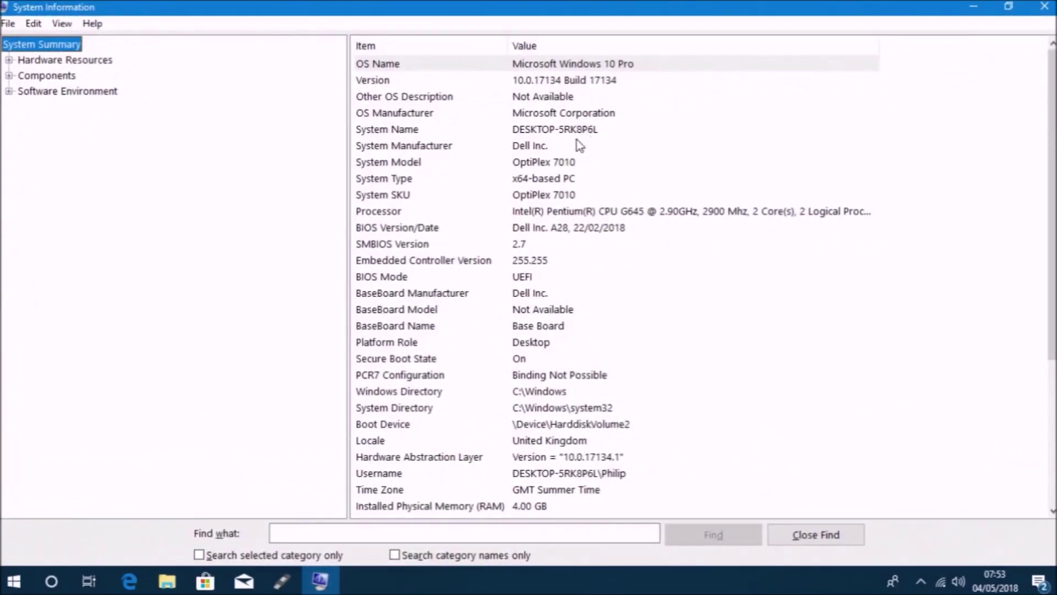
{"action": "left_click", "coordinate": [538, 244]}
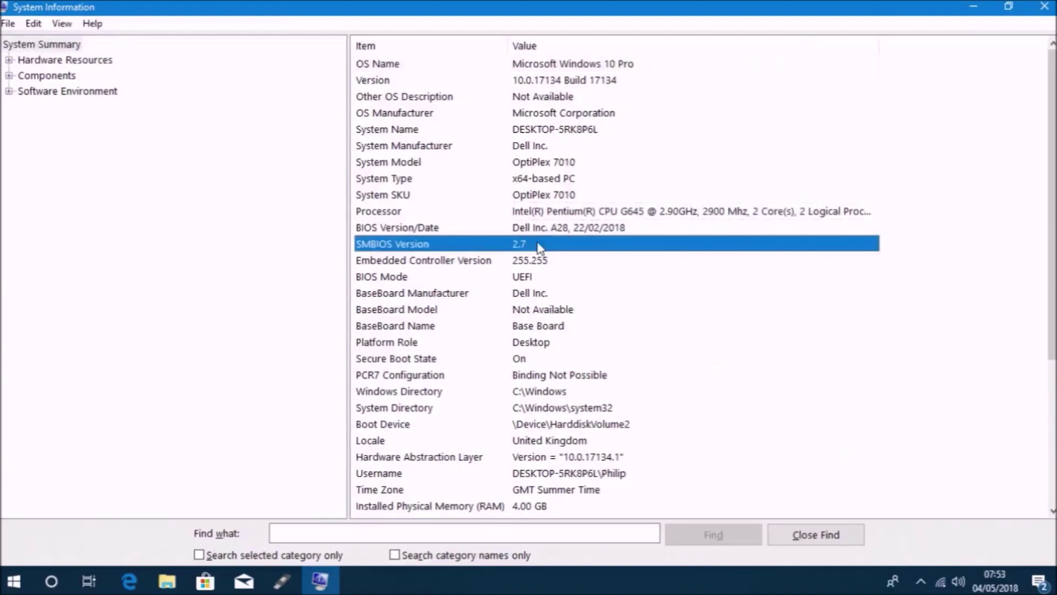
{"action": "left_click", "coordinate": [539, 279]}
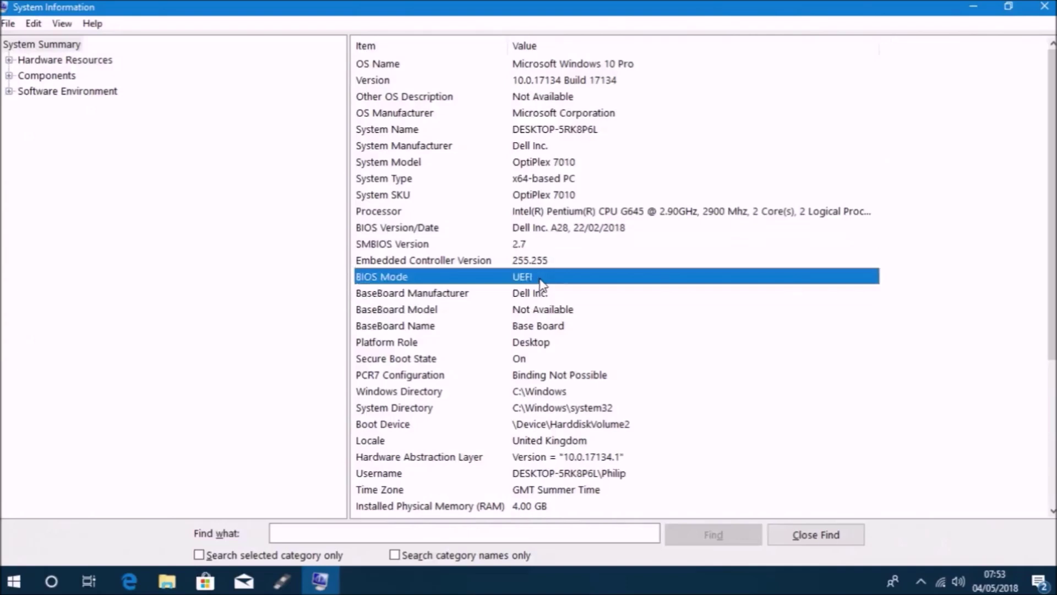
{"action": "left_click", "coordinate": [576, 361]}
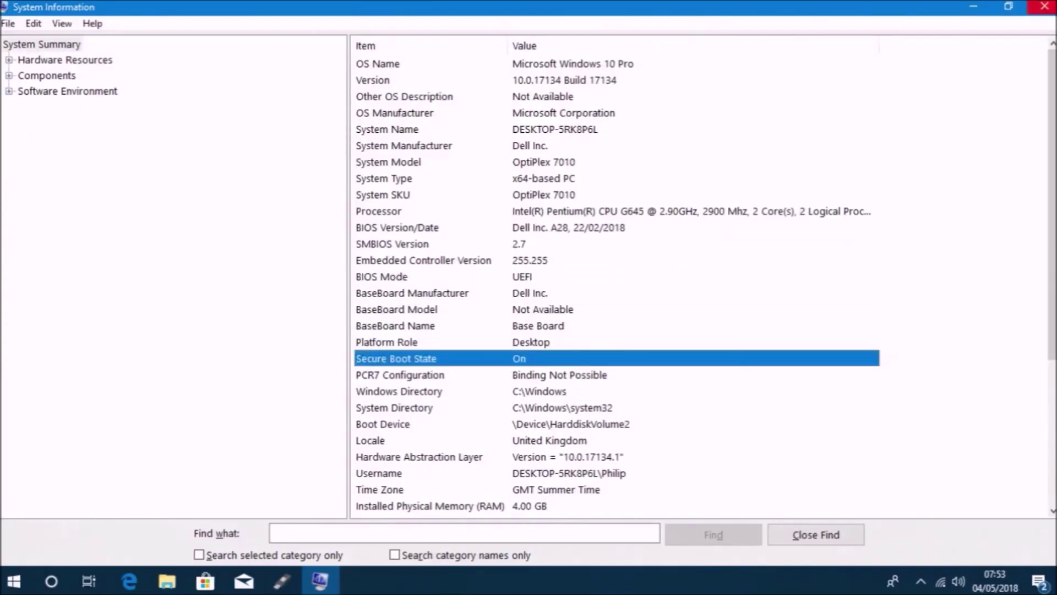
{"action": "left_click", "coordinate": [972, 6]}
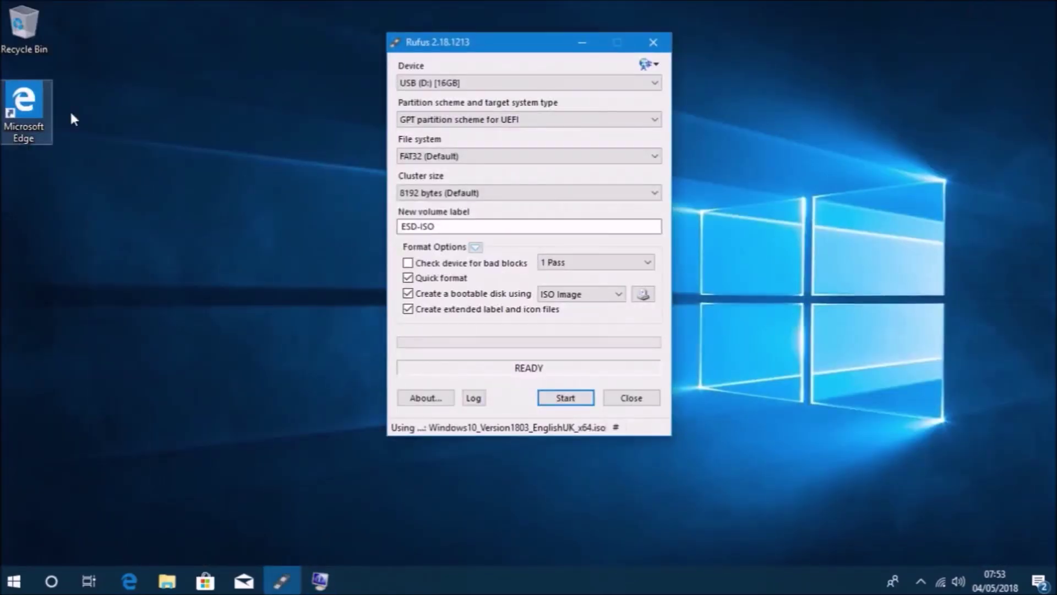
Step: Keep GPT for UEFI with FAT32, and replace the ESD-ISO volume label with 1803
{"action": "left_click", "coordinate": [437, 120]}
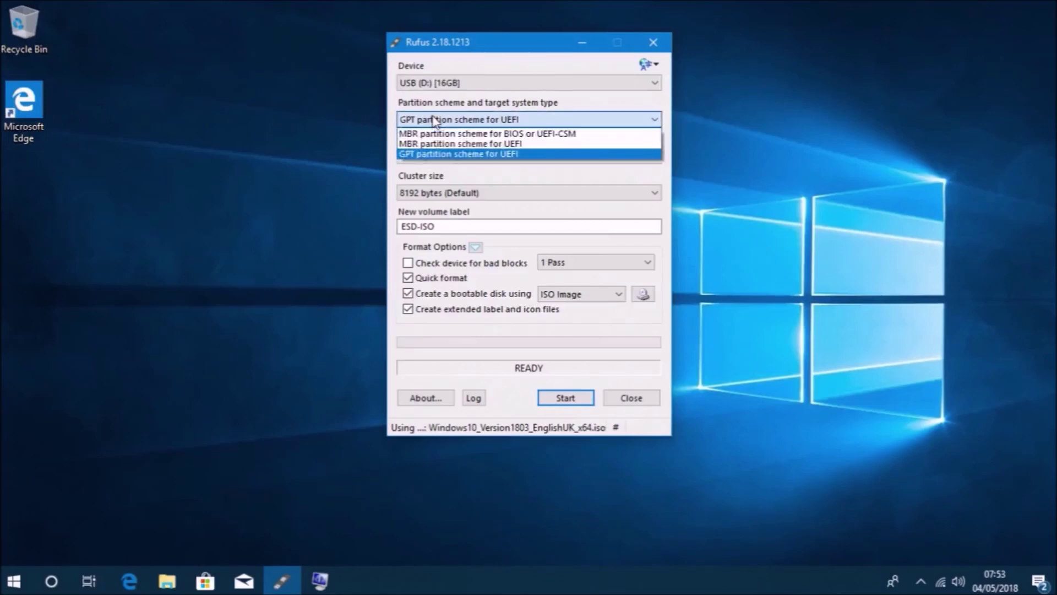
{"action": "left_click", "coordinate": [444, 154]}
{"action": "left_click", "coordinate": [441, 156]}
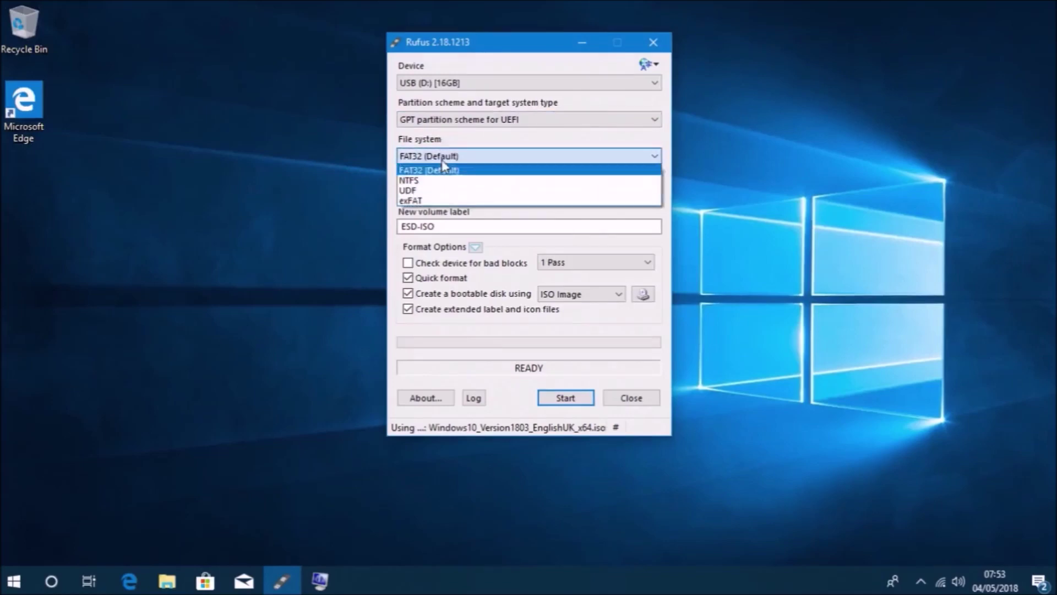
{"action": "left_click", "coordinate": [432, 170]}
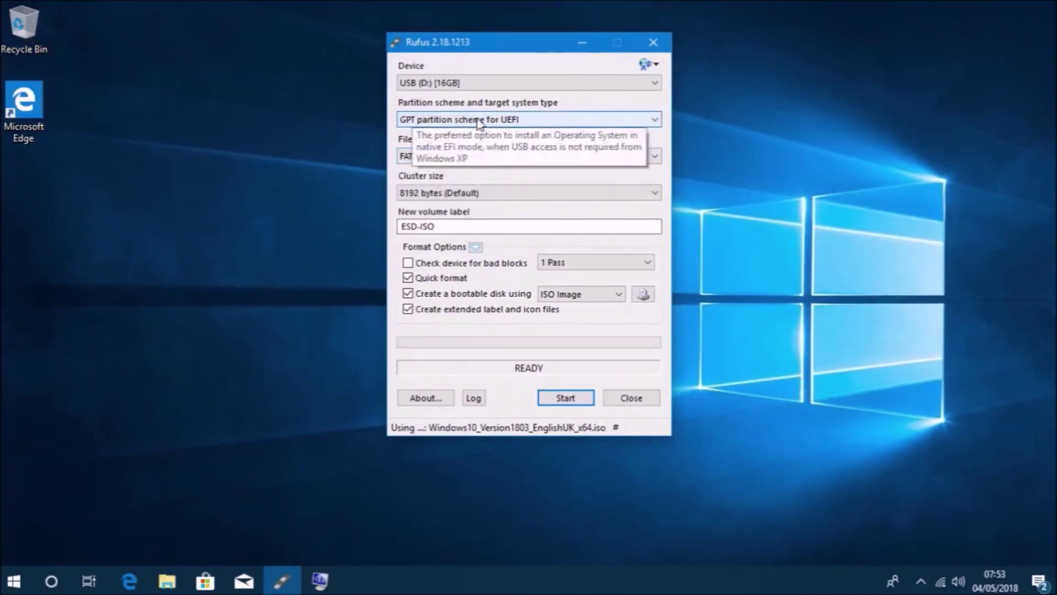
{"action": "double_click", "coordinate": [467, 226]}
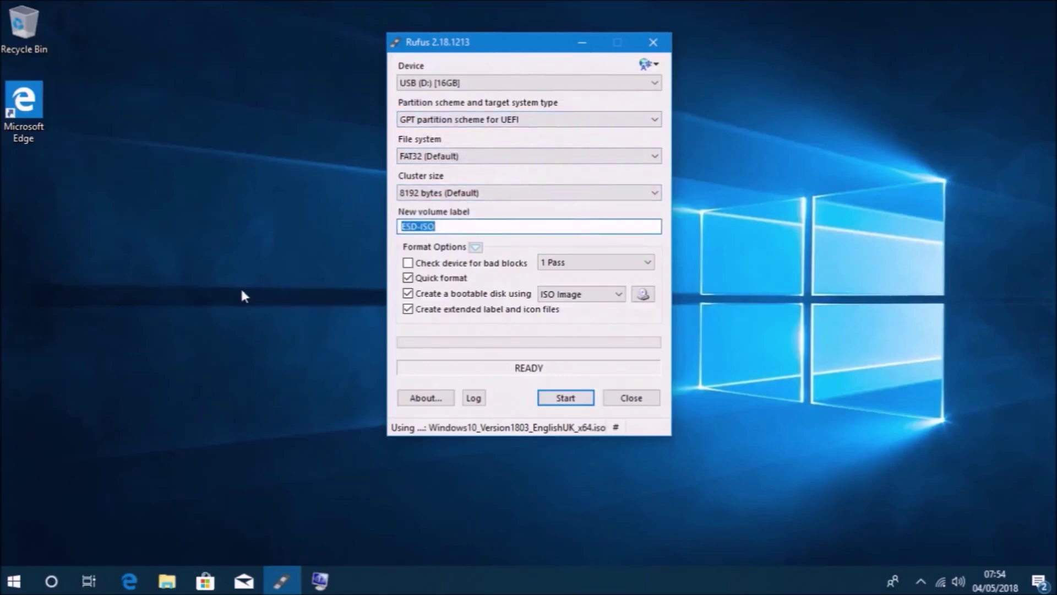
{"action": "type", "text": "1803"}
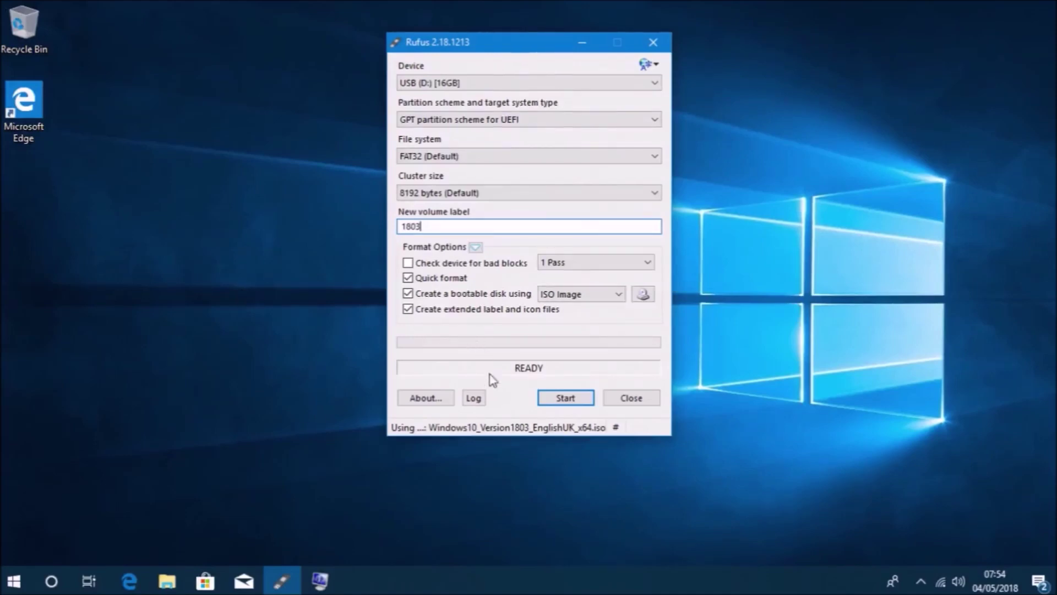
Step: Write the 1803 ISO to the USB drive, accepting the data erase, then close Rufus
{"action": "left_click", "coordinate": [566, 403]}
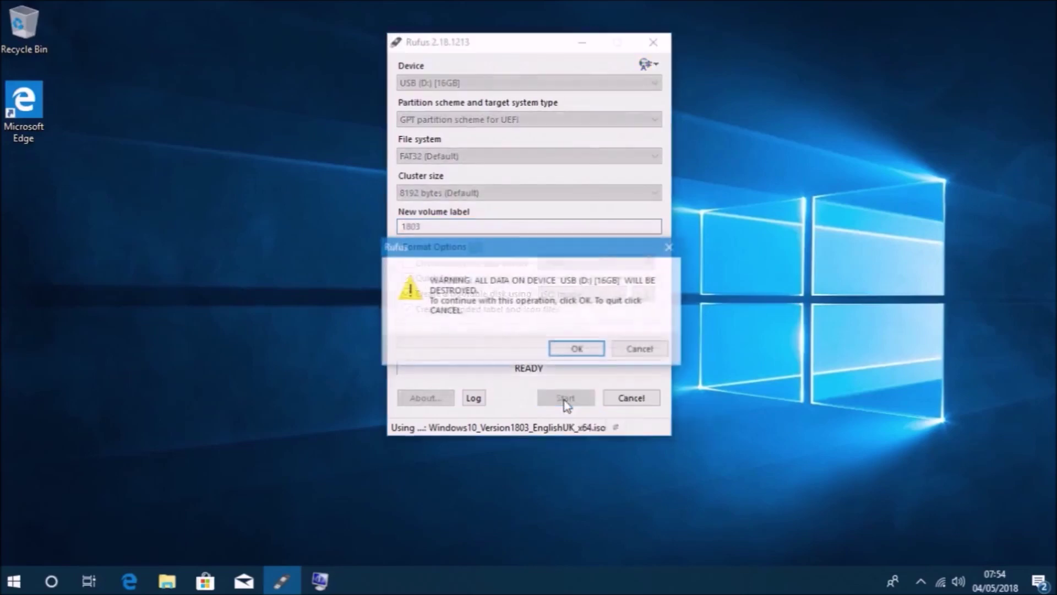
{"action": "left_click", "coordinate": [572, 353]}
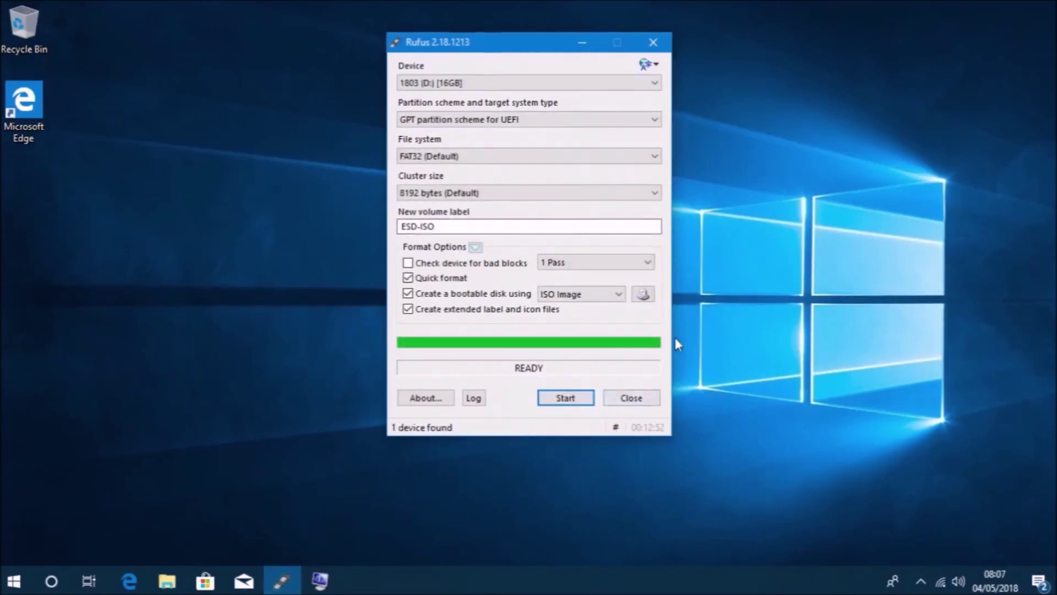
{"action": "left_click", "coordinate": [646, 398]}
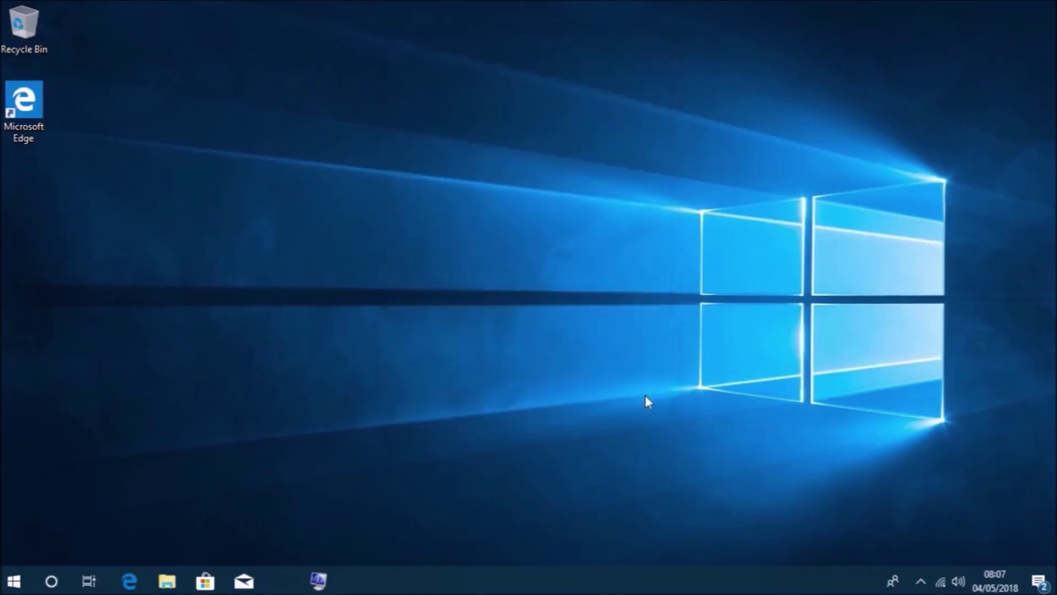
Step: Browse the 1803 (D:) drive in File Explorer, then view This PC showing 11.4 GB free
{"action": "left_click", "coordinate": [156, 590]}
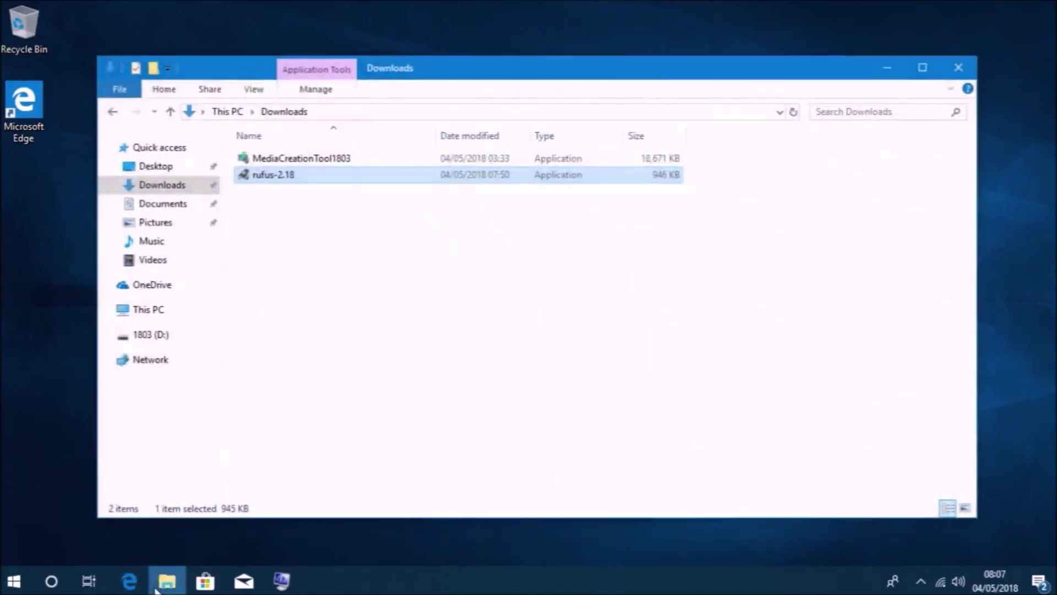
{"action": "left_click", "coordinate": [175, 334]}
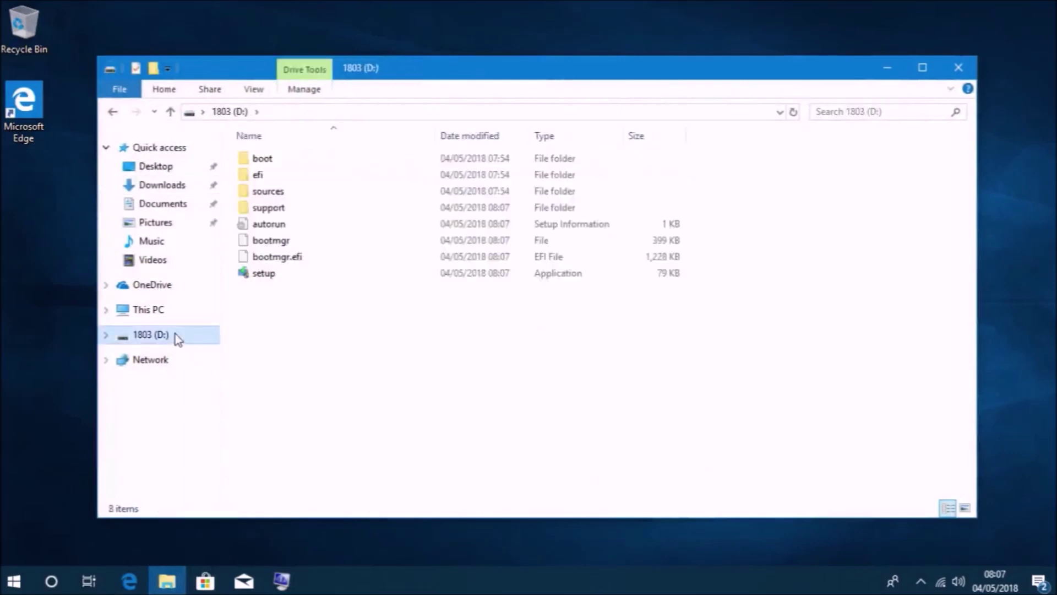
{"action": "left_click", "coordinate": [141, 322]}
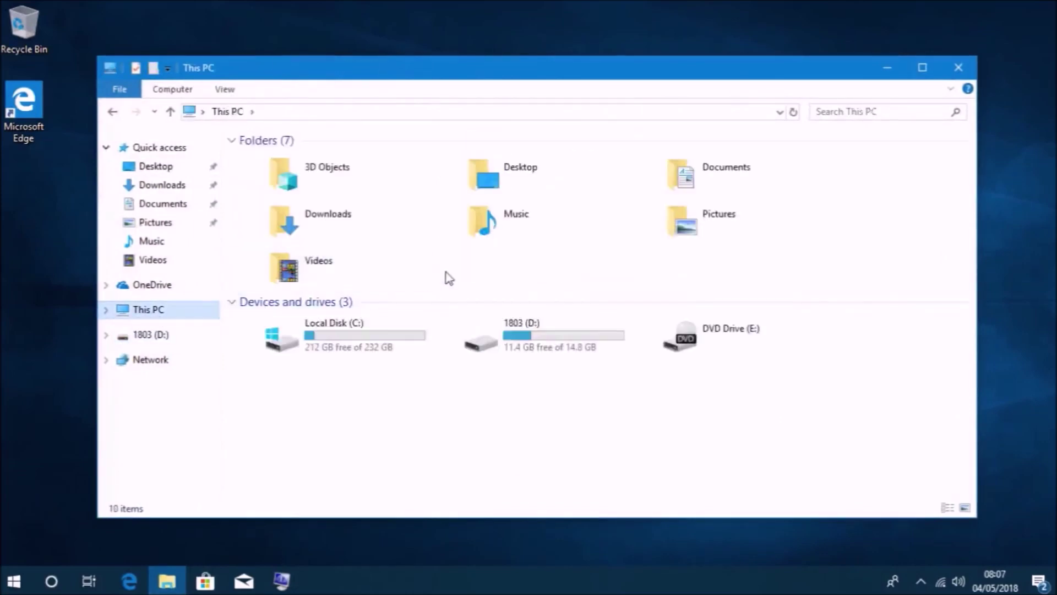